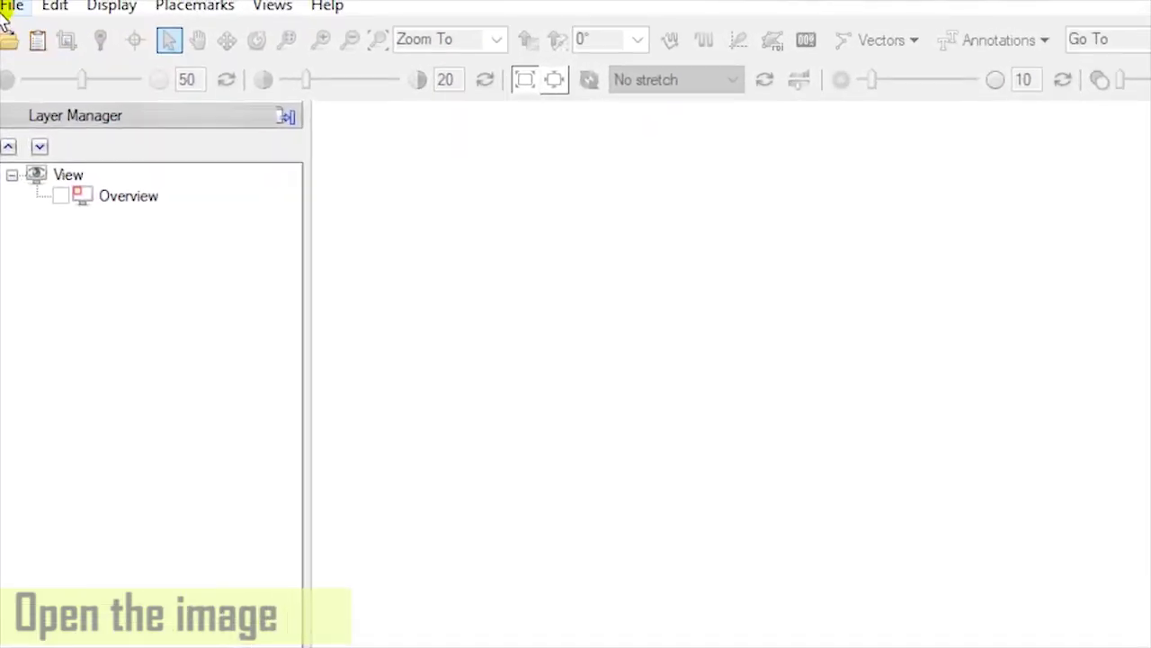
- Open SPOT7_MS_Subset.dat from the Output folder, then zoom out and centre the island
left_click(9, 7)
left_click(23, 34)
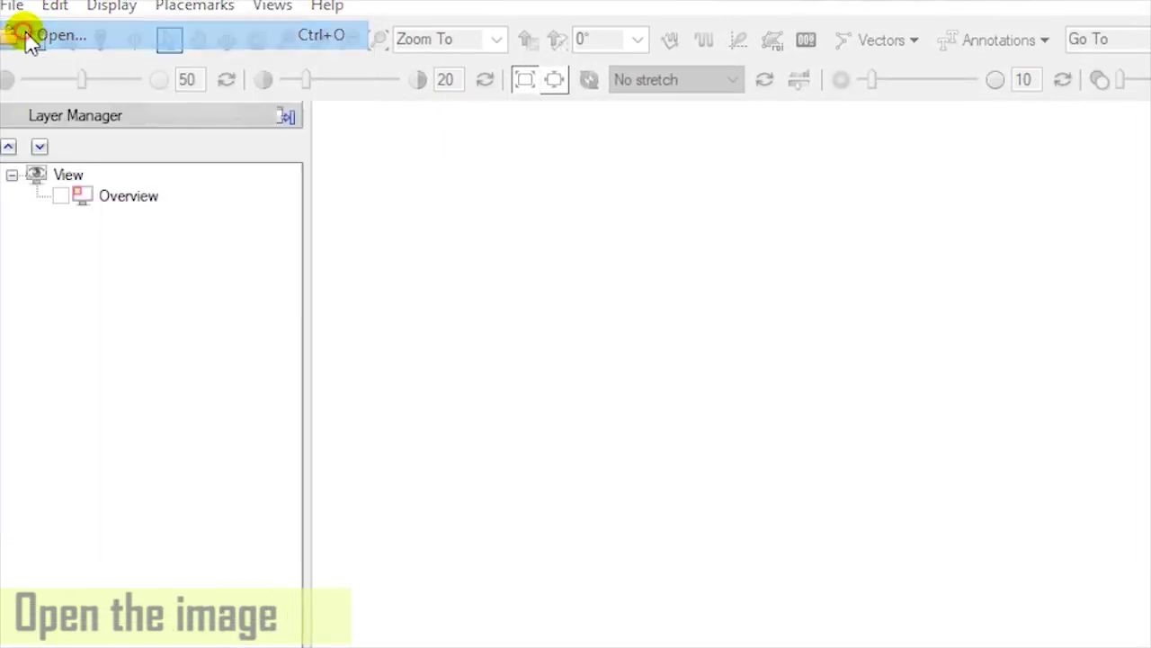
left_click_drag(869, 334, 869, 390)
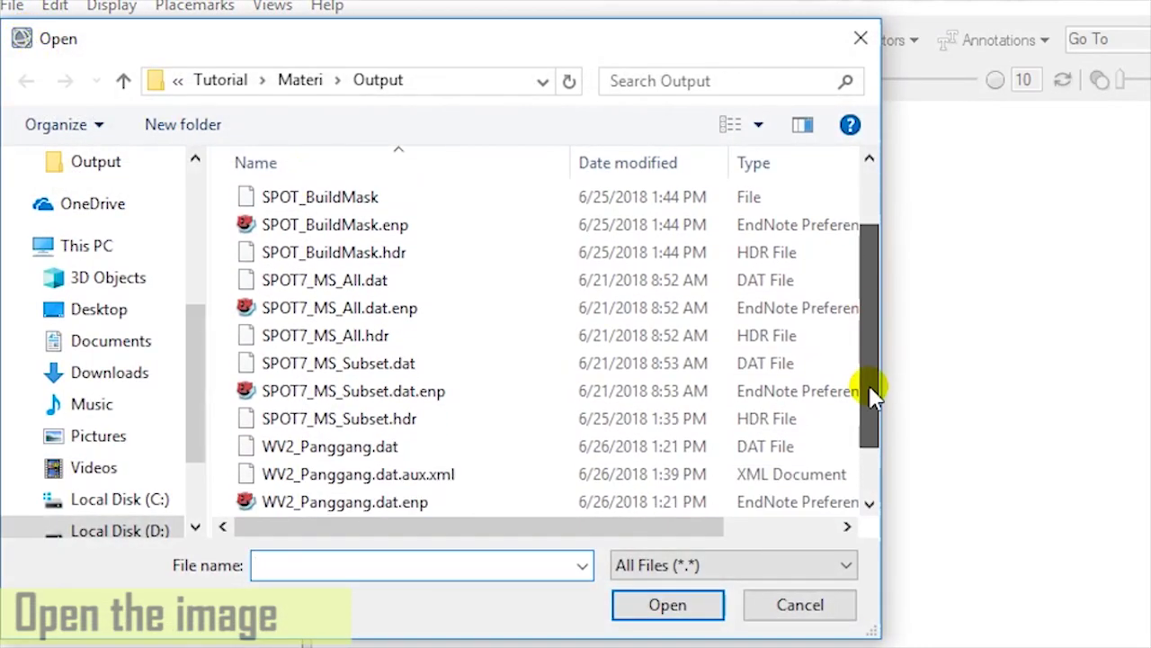
left_click(399, 351)
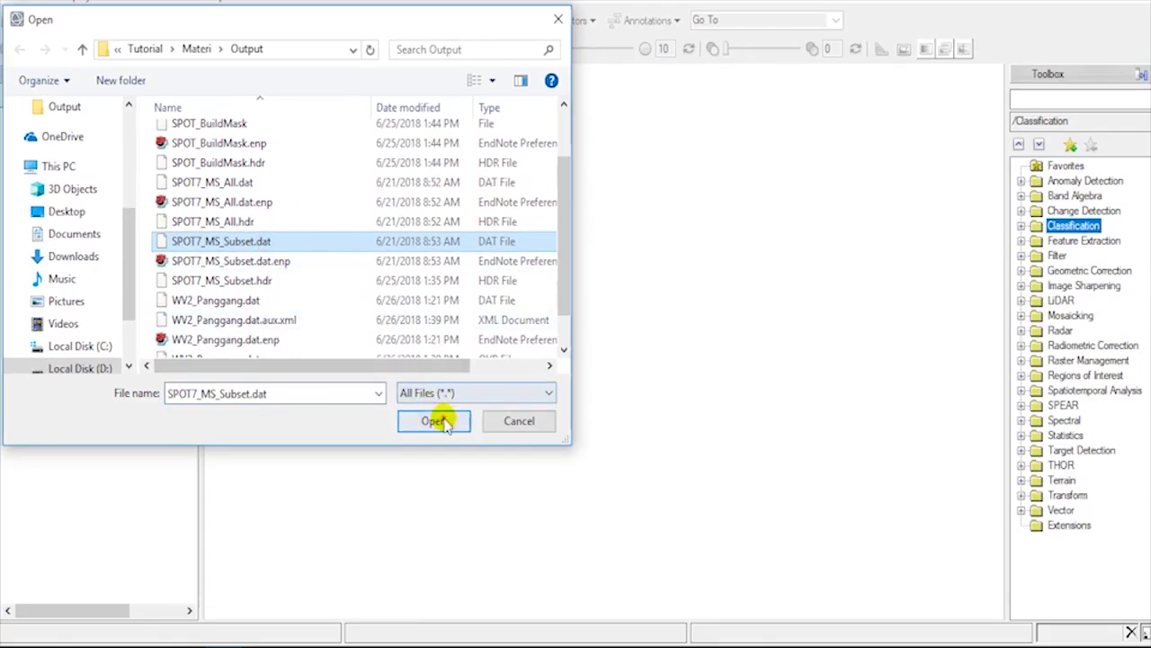
left_click(441, 418)
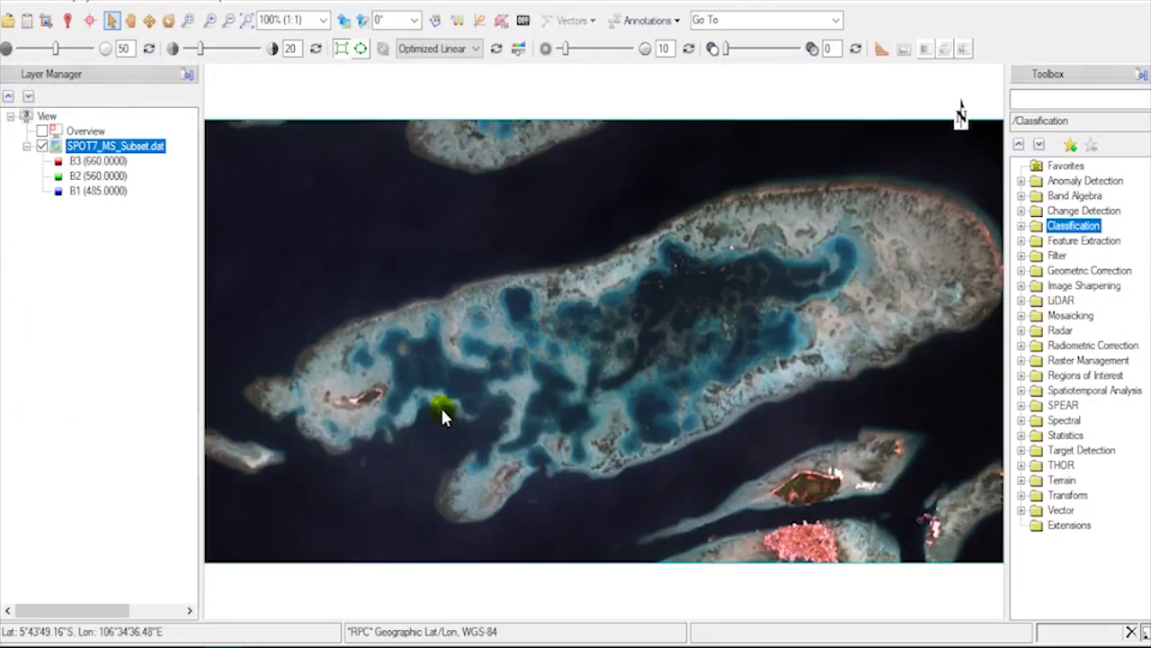
left_click(243, 21)
left_click_drag(602, 355, 694, 358)
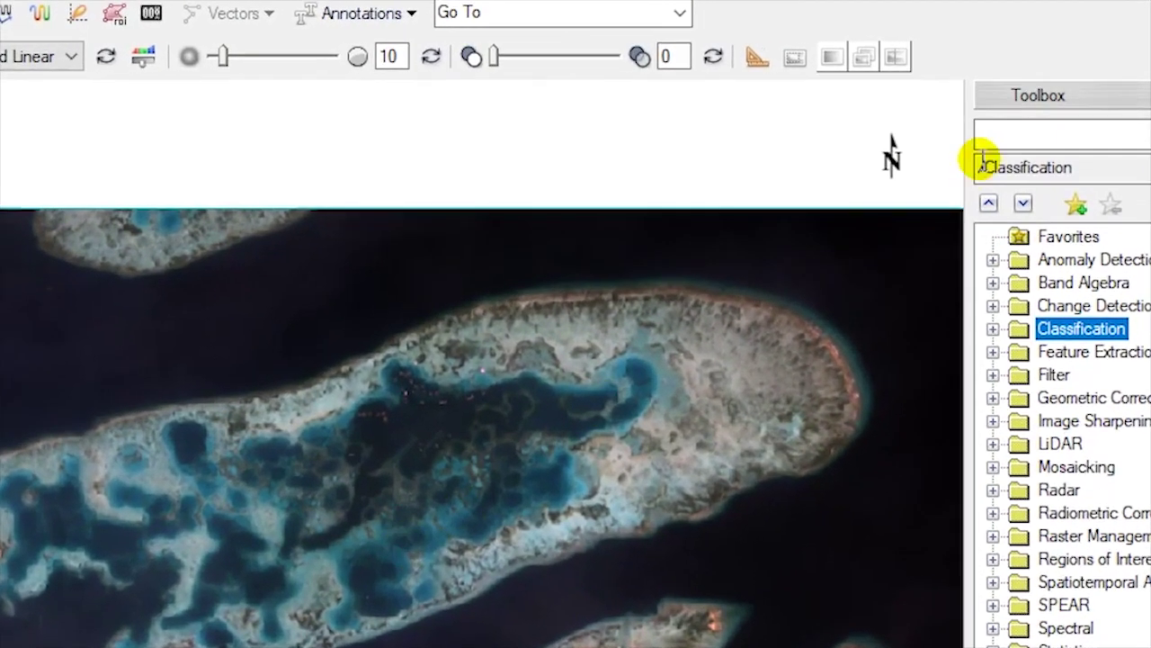
- Find and launch the Compute Statistics tool by searching the Toolbox for 'compute'
left_click(1033, 101)
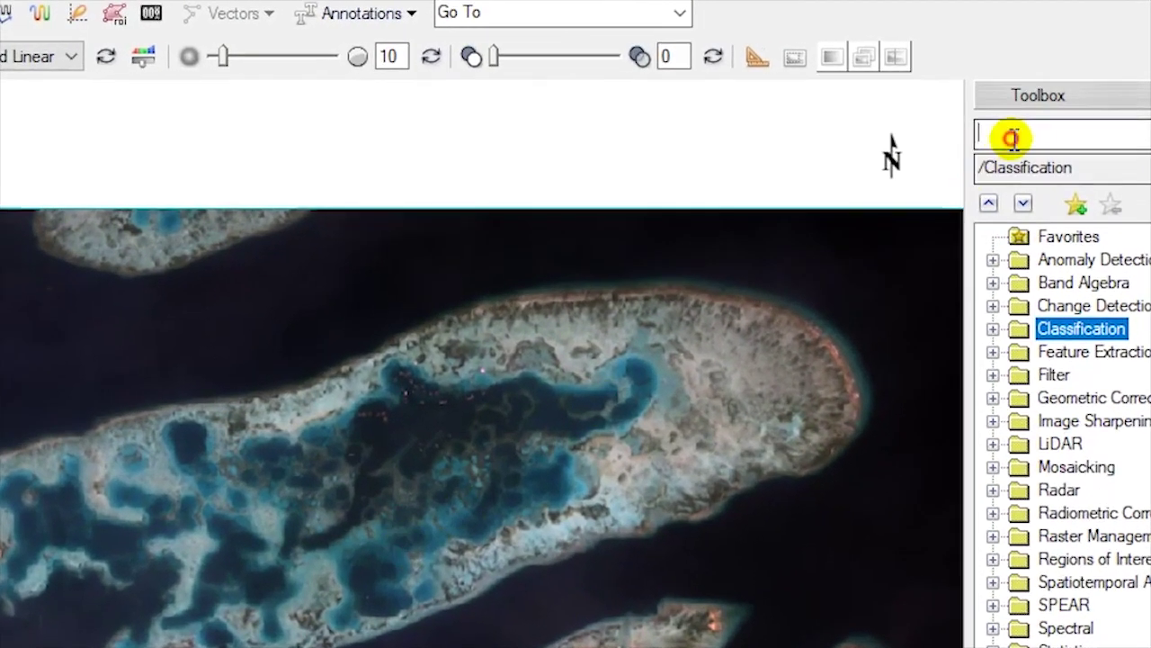
type("stat")
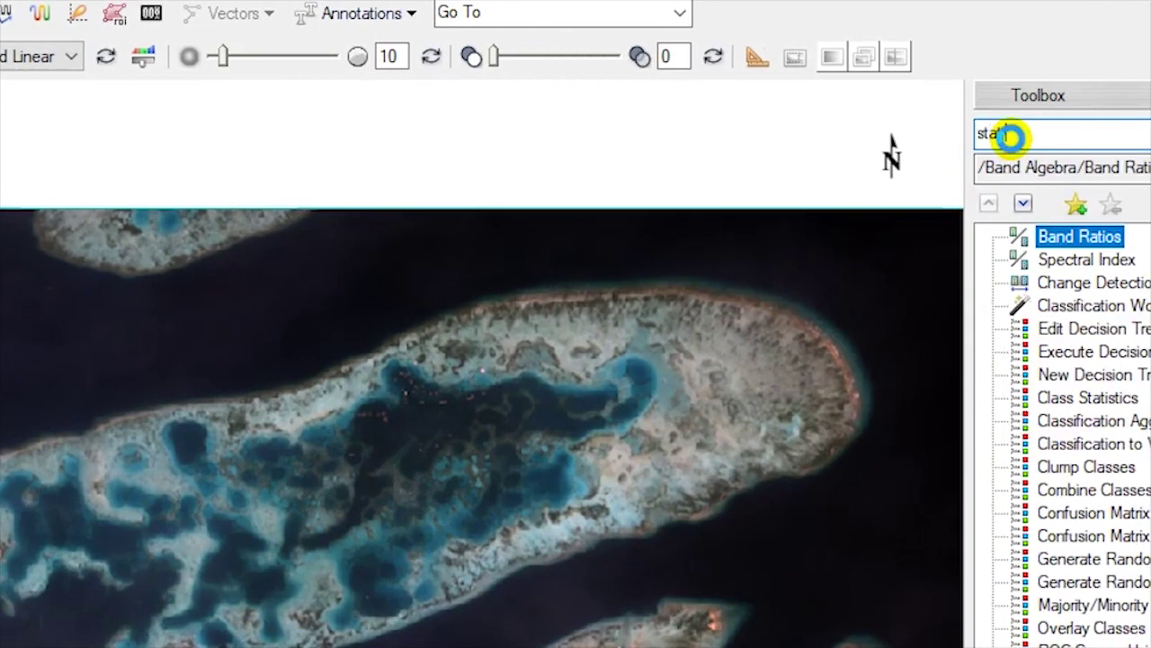
type("i")
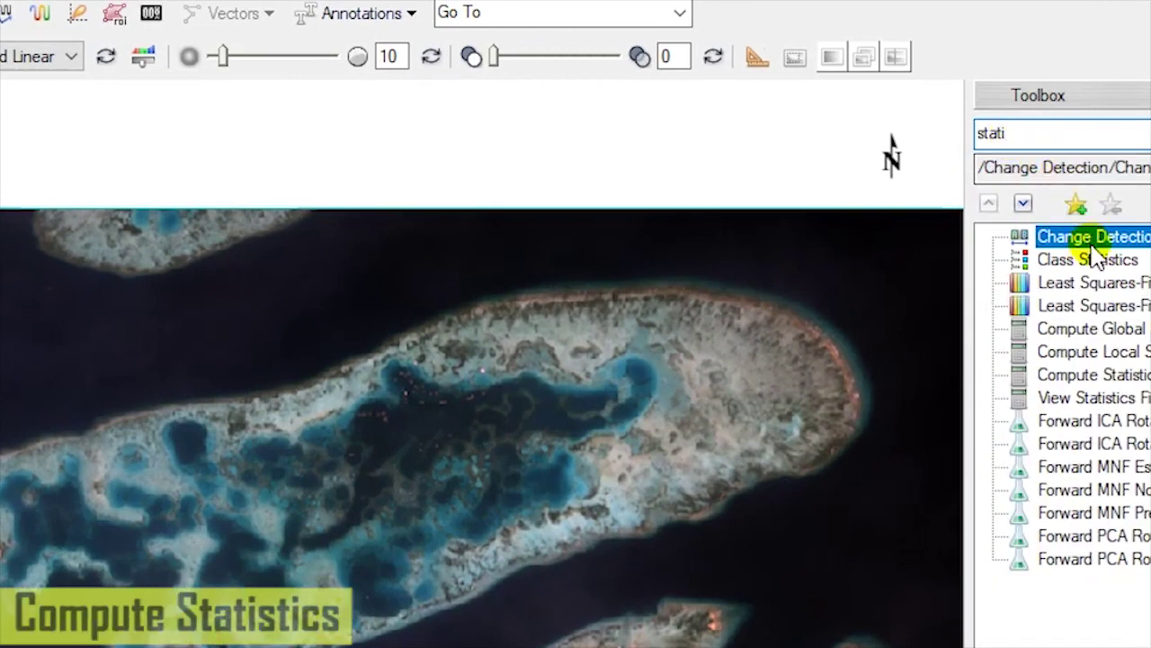
left_click_drag(1064, 136, 917, 154)
type("c")
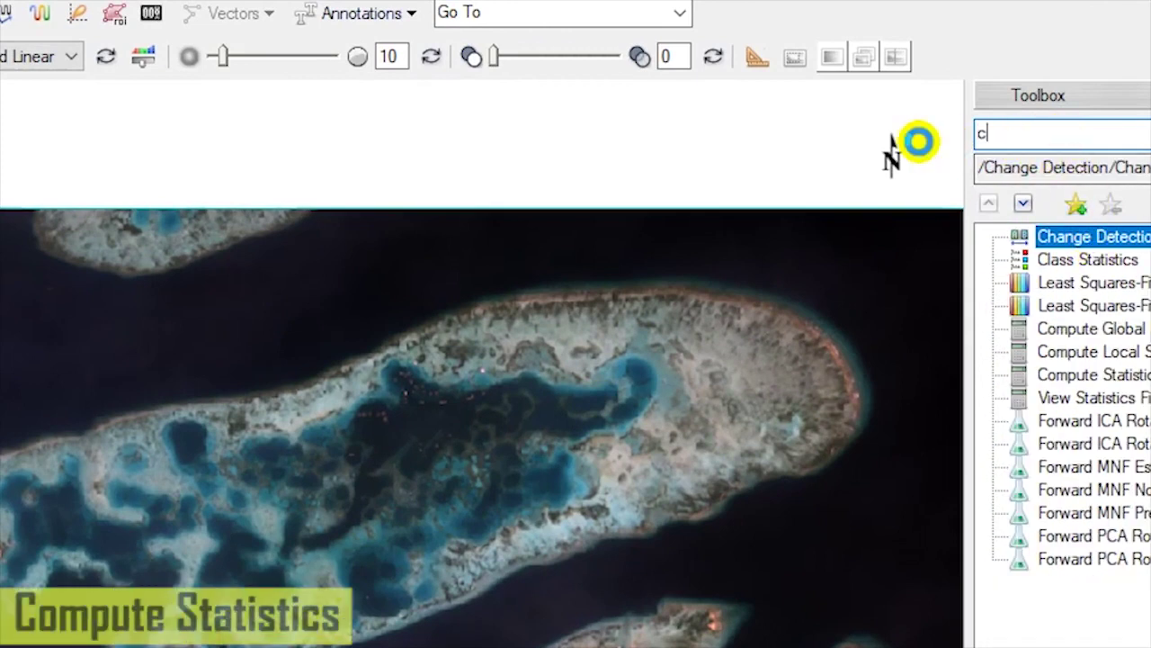
type("ompute")
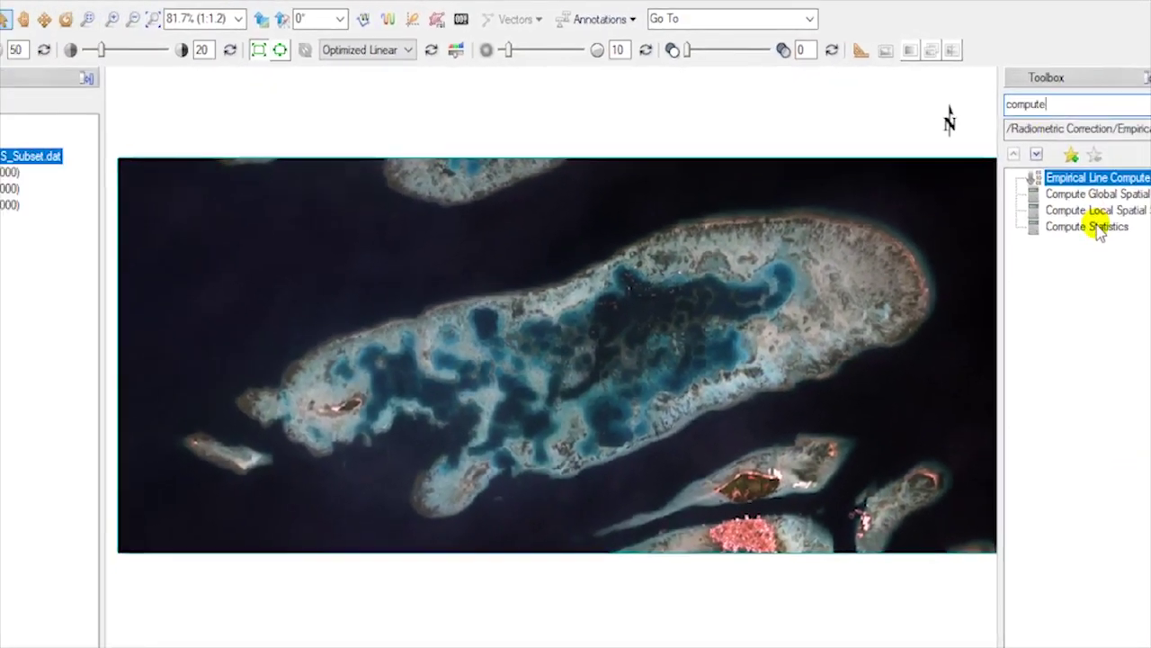
left_click(1097, 212)
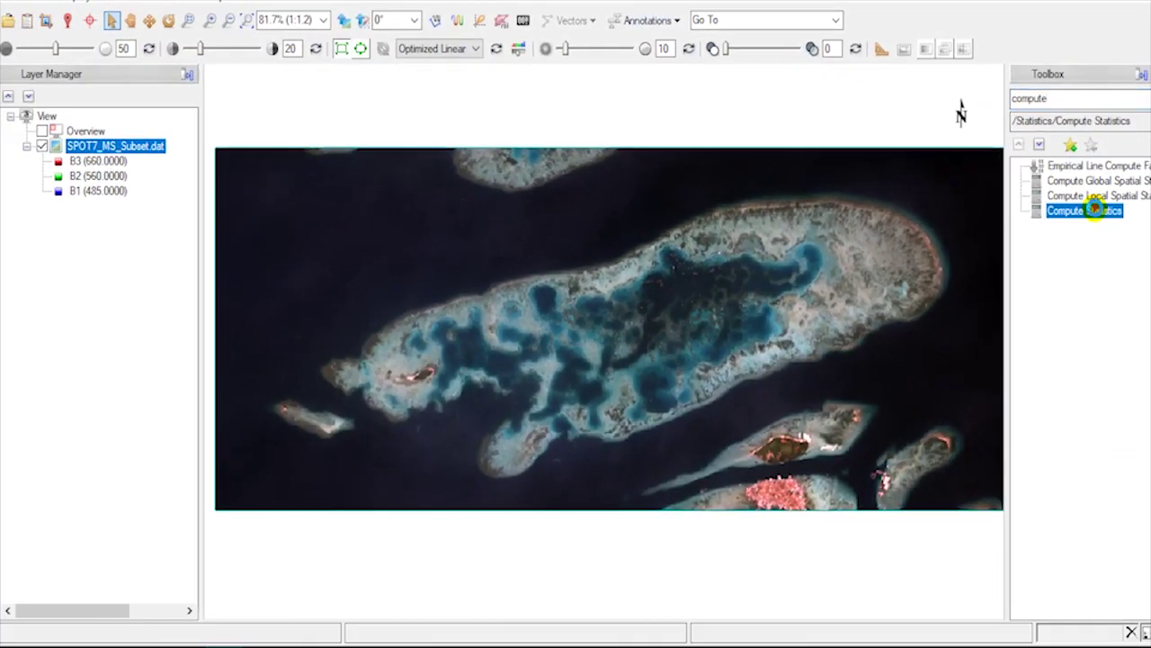
double_click(1095, 210)
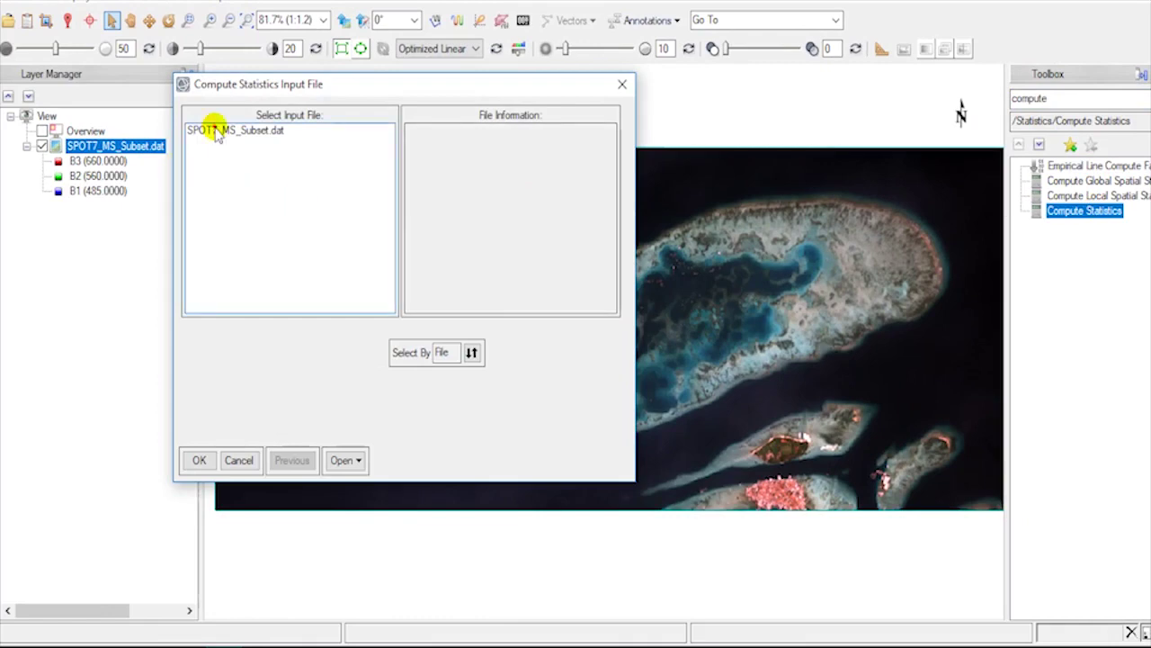
- Compute statistics for SPOT7_MS_Subset.dat with covariance included
left_click(214, 130)
left_click(198, 460)
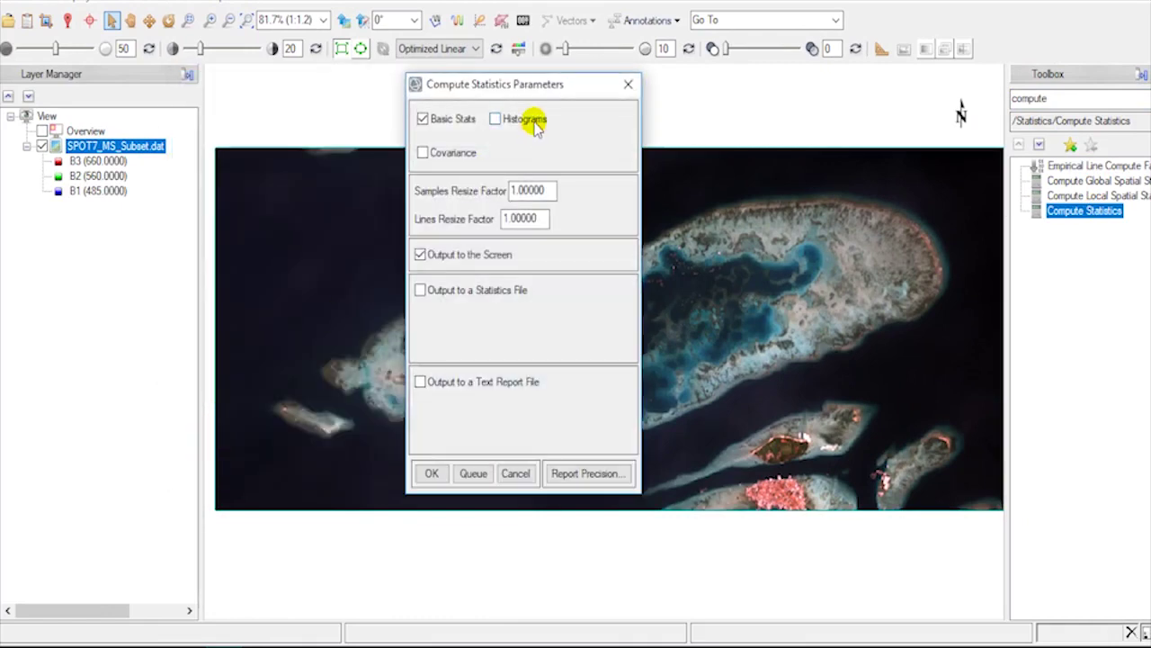
left_click(453, 152)
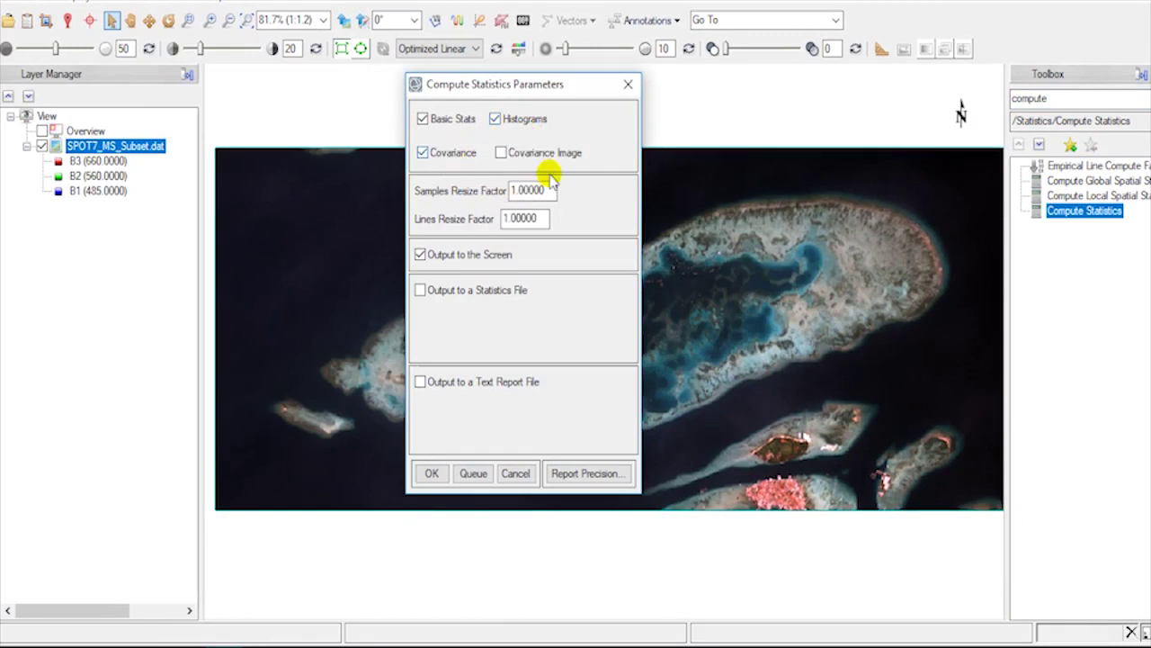
left_click(430, 474)
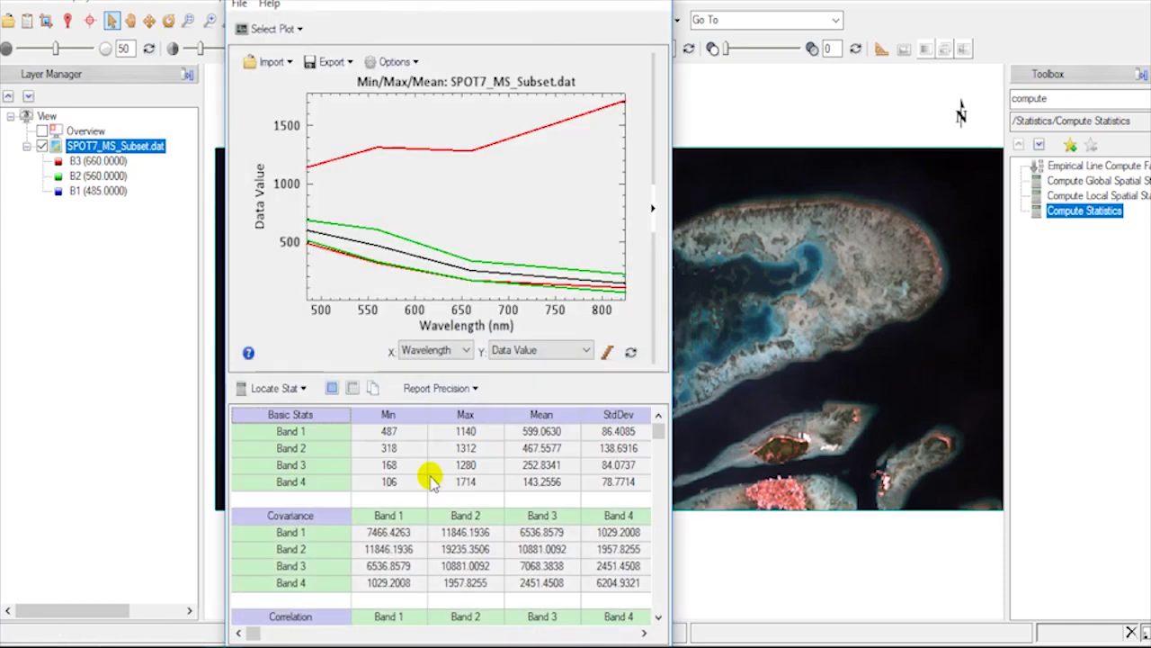
- View the Band 1–4 histograms, noting minimums 487, 318, 168, 106, then return to Basic Stats
left_click_drag(531, 3, 510, 5)
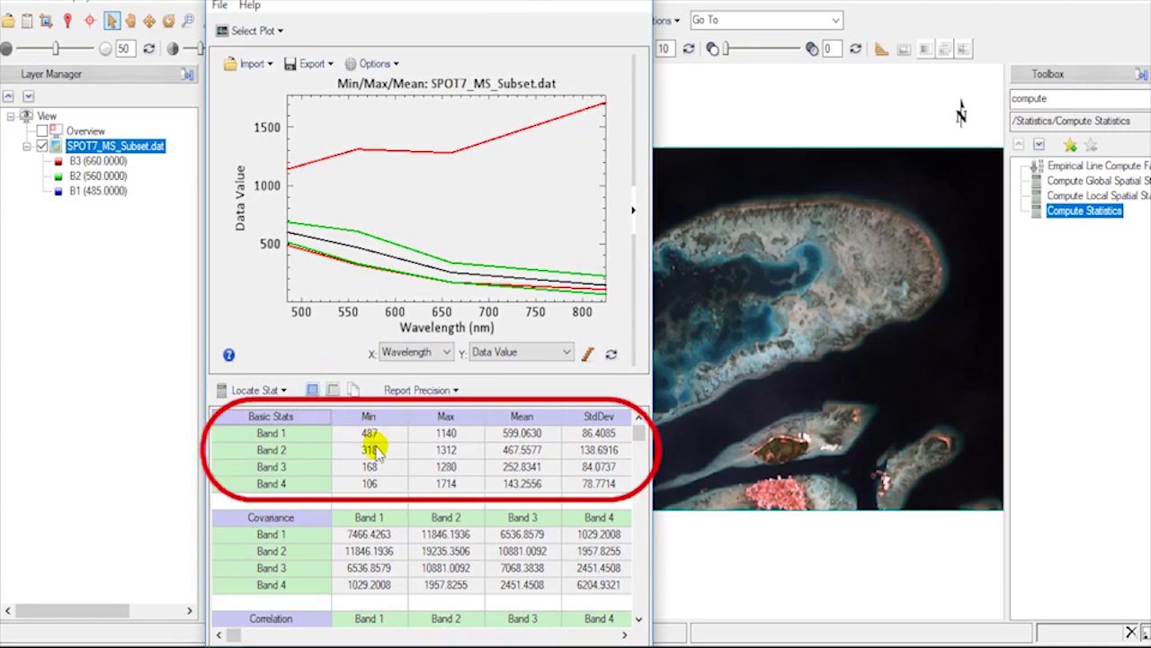
left_click(297, 391)
left_click(306, 522)
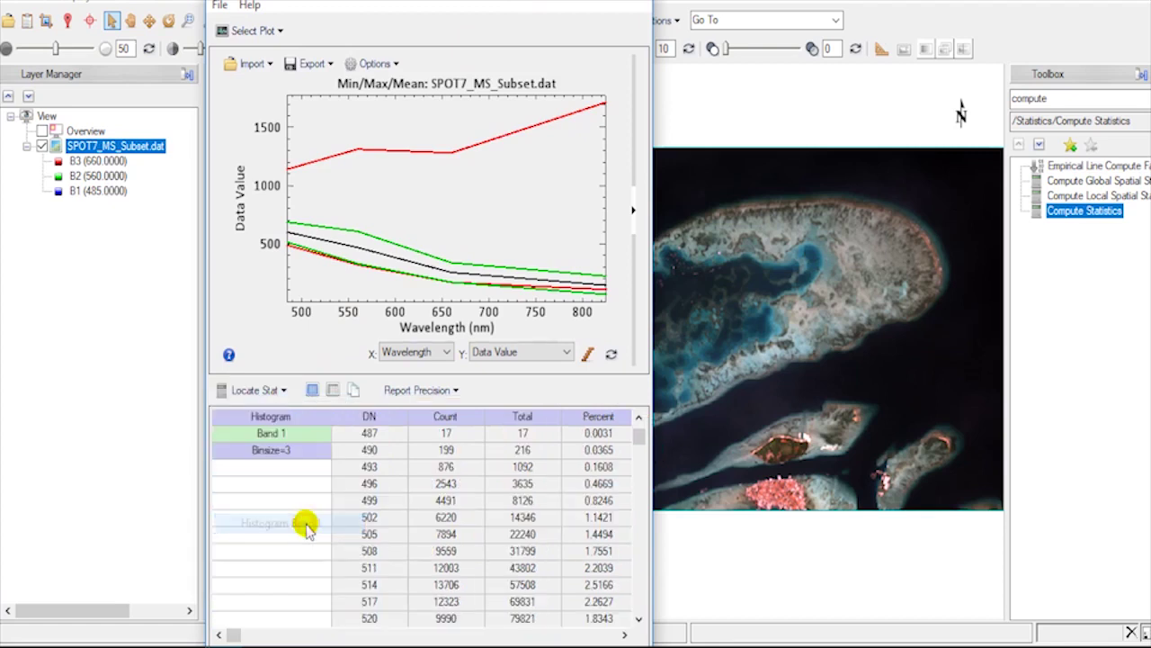
left_click(283, 392)
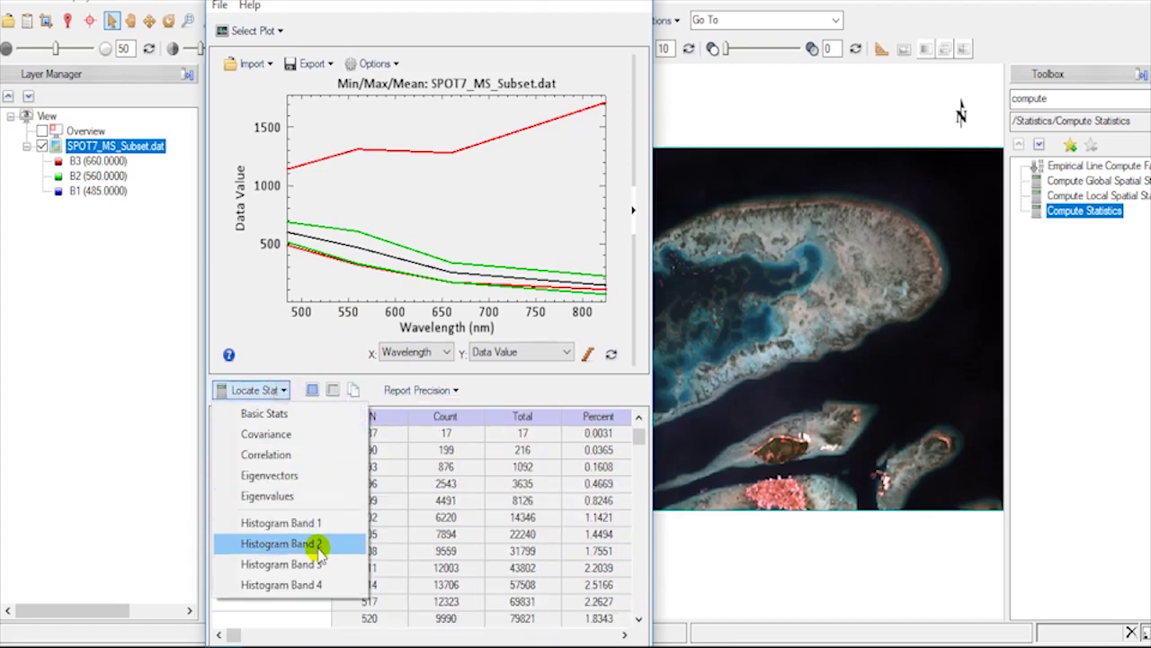
left_click(299, 544)
left_click(272, 392)
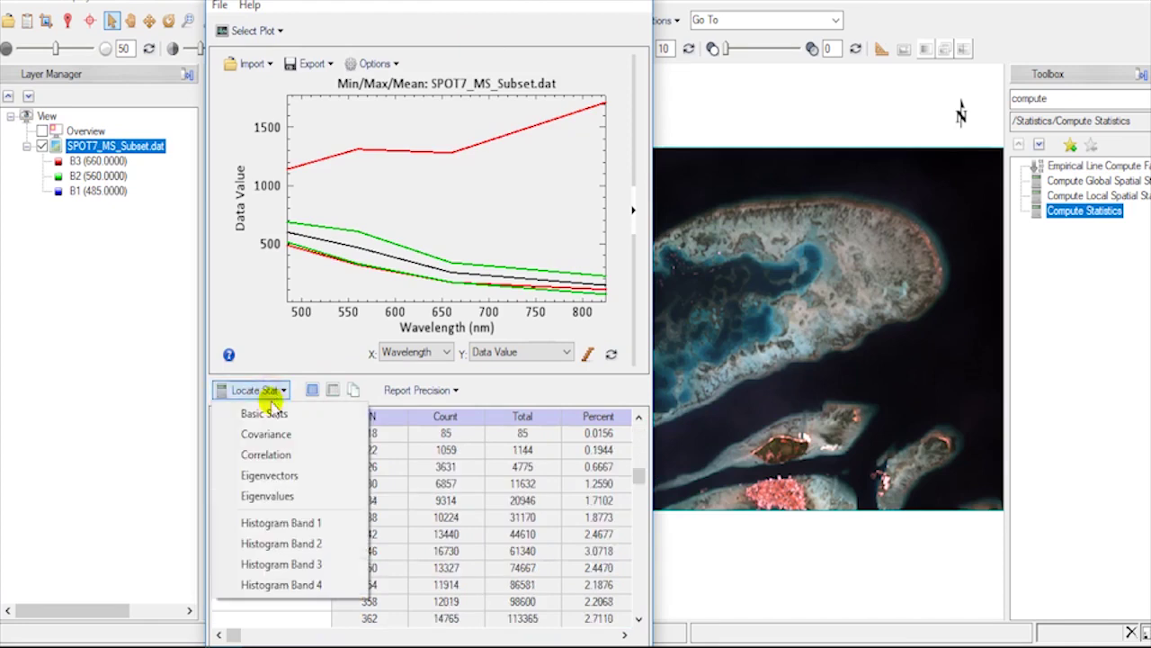
left_click(302, 564)
left_click(278, 394)
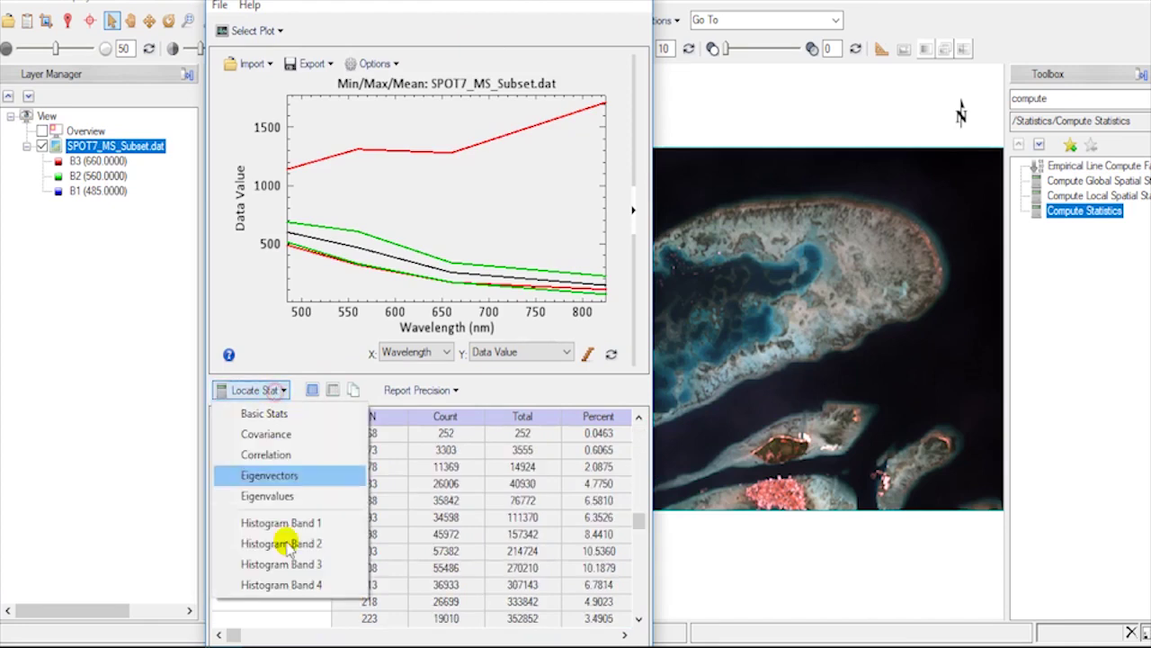
left_click(297, 582)
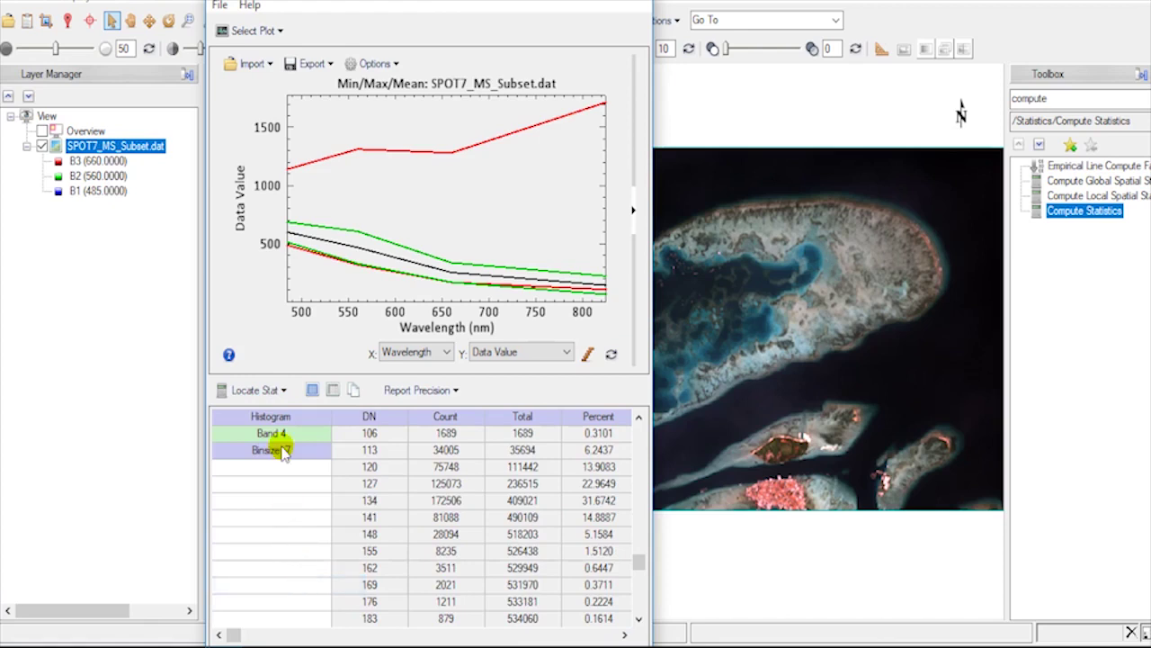
left_click(273, 391)
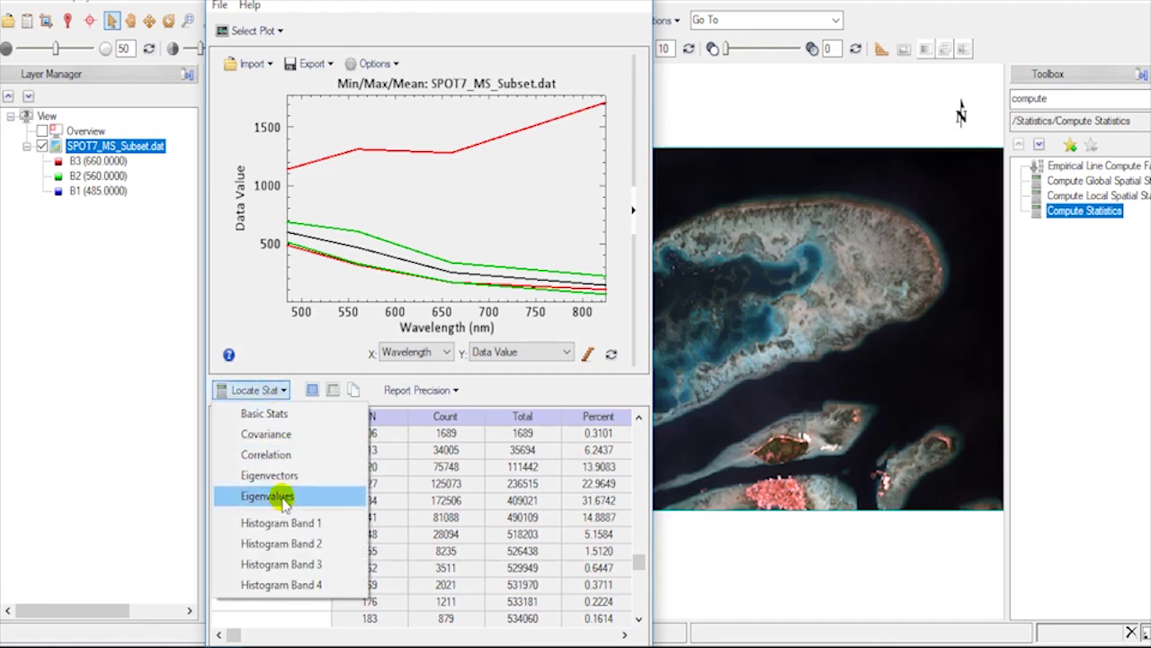
left_click(266, 413)
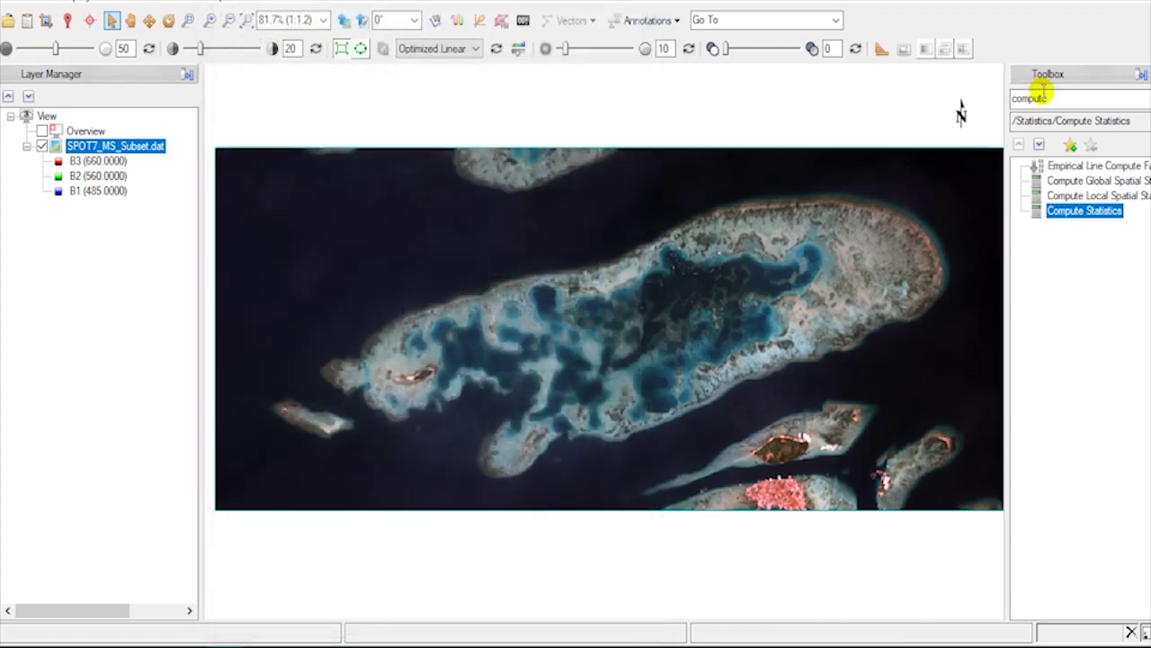
- Launch Dark Subtraction on SPOT7_MS_Subset.dat via a Toolbox search for 'dark'
double_click(1044, 98)
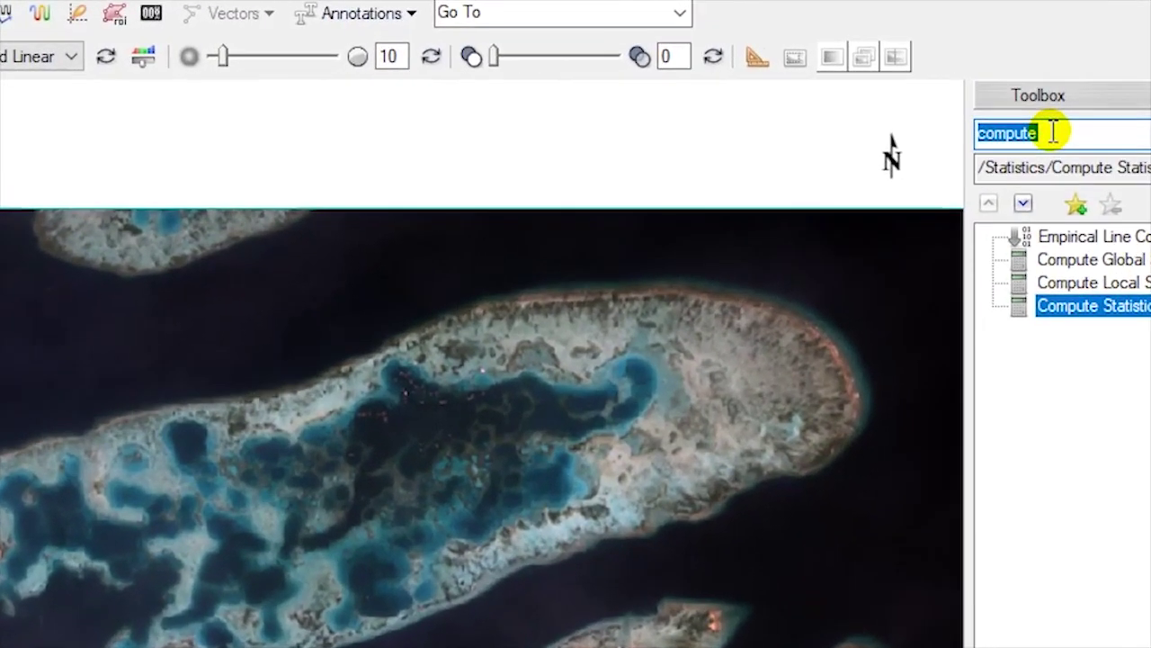
type("d")
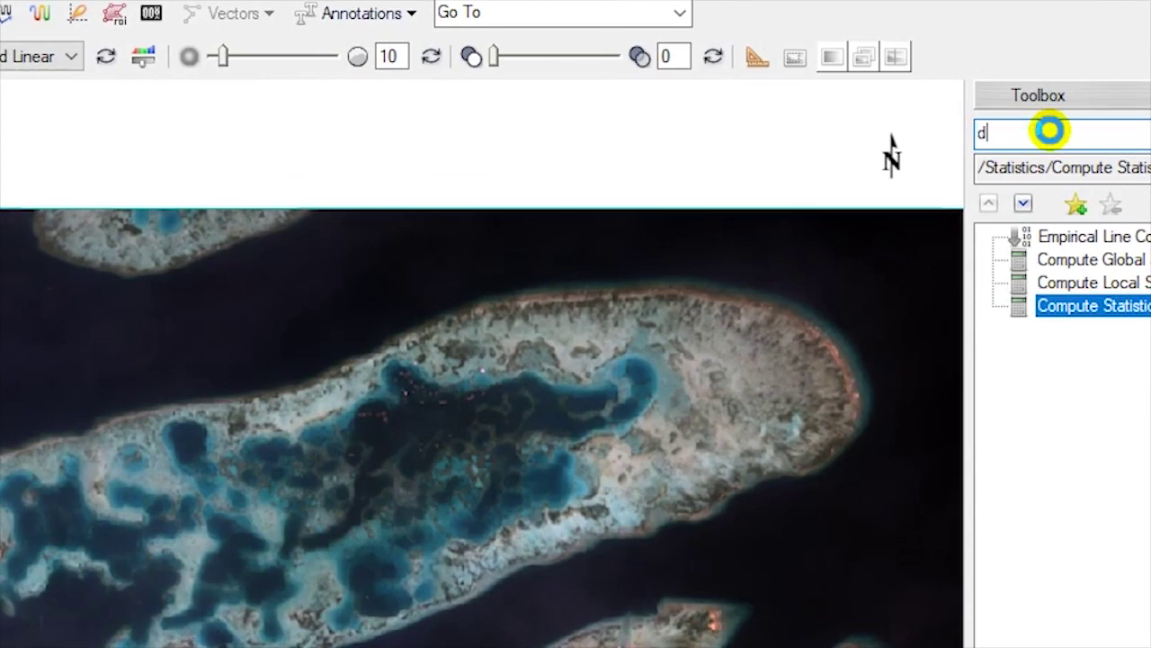
type("ark")
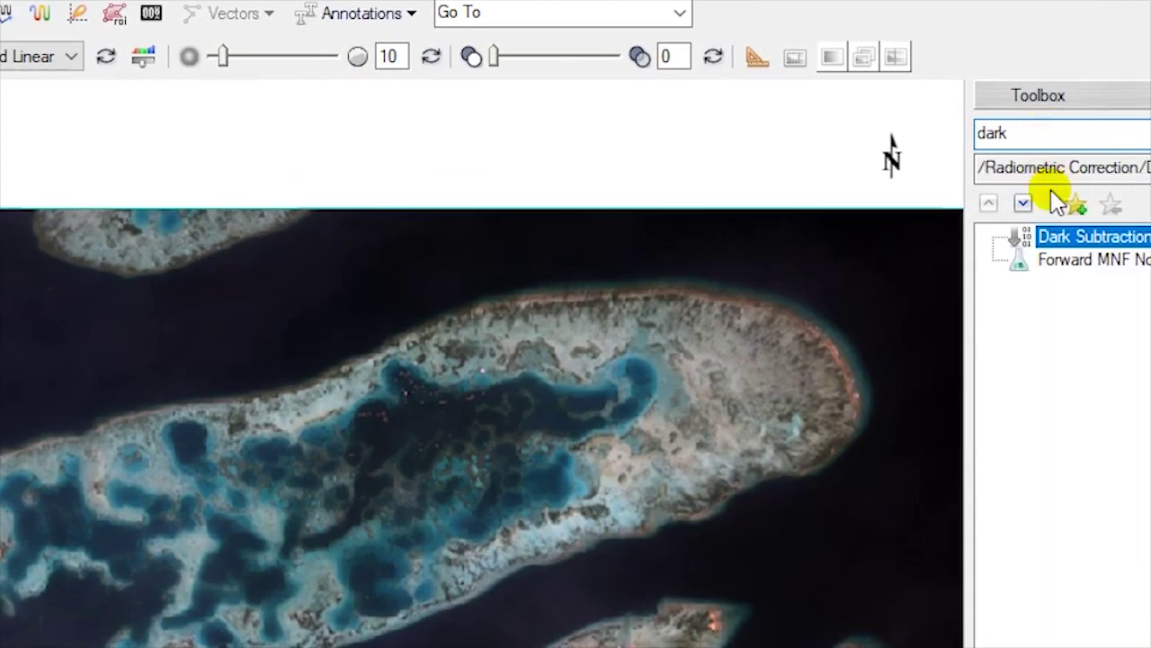
double_click(1084, 237)
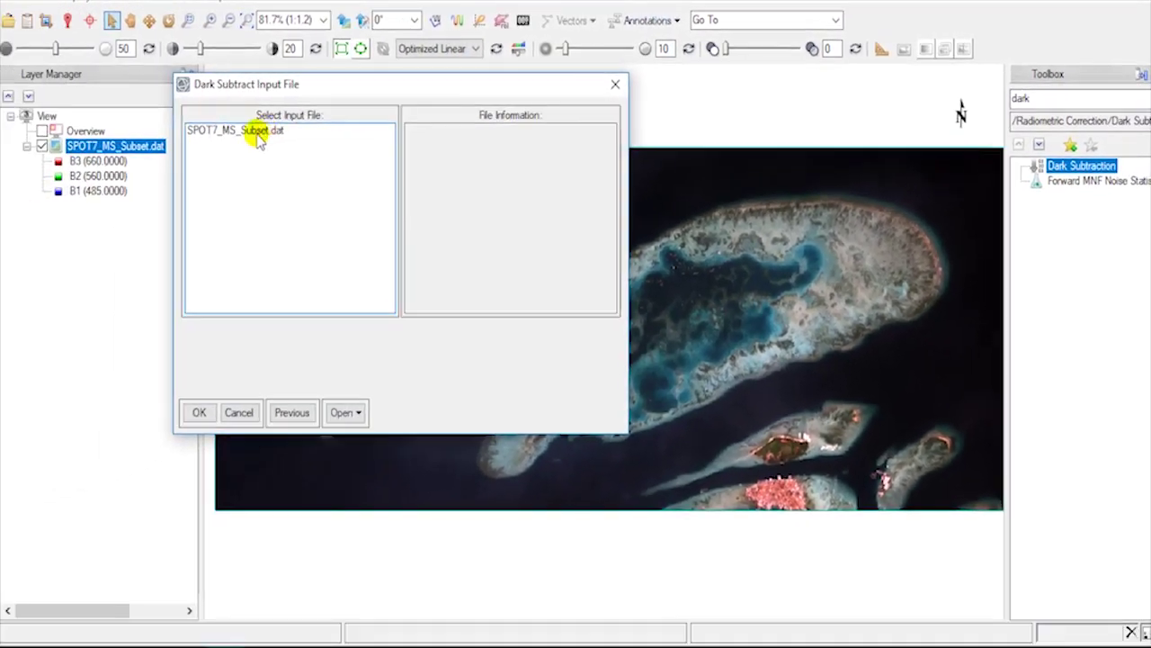
left_click(258, 139)
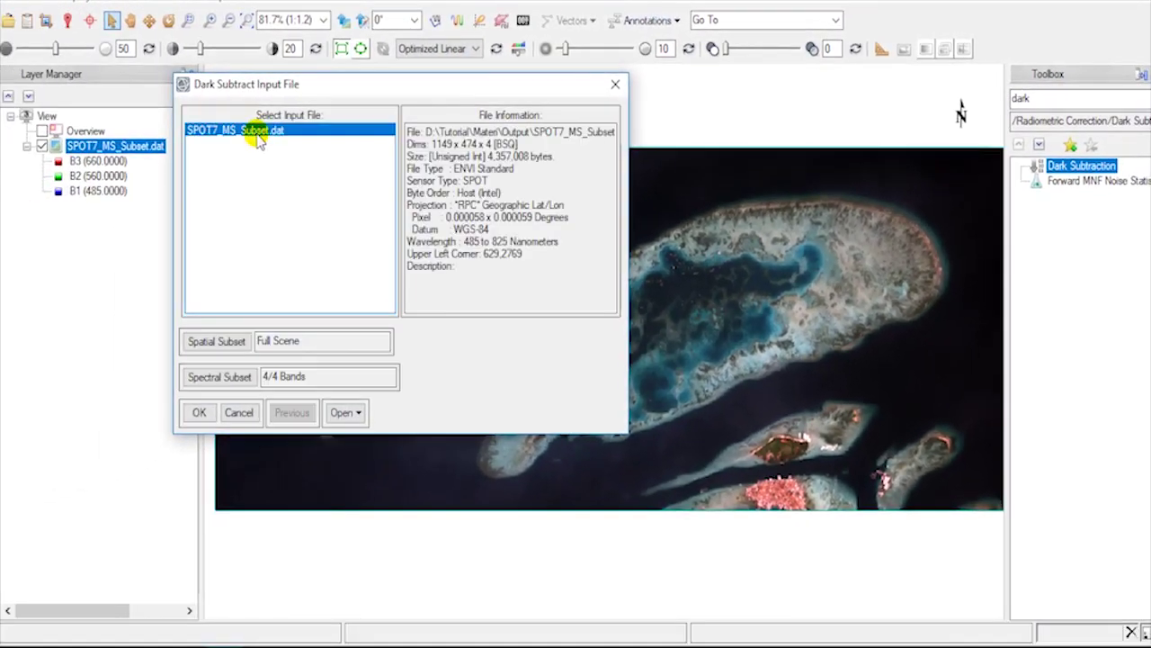
left_click(199, 413)
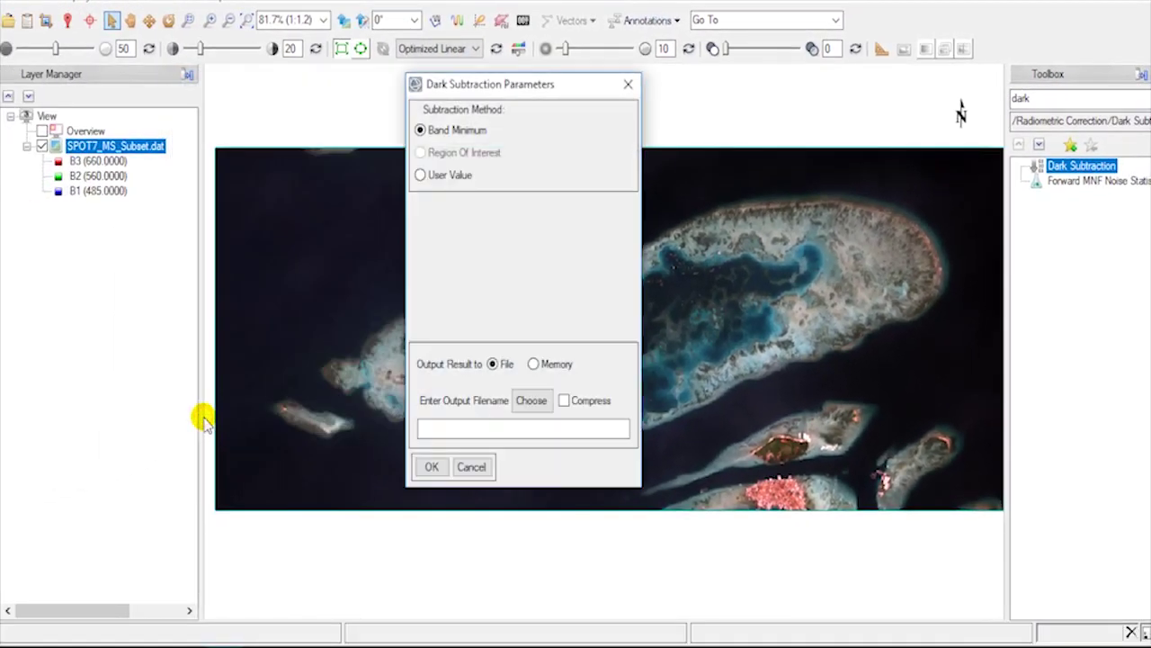
- Switch the subtraction method to User Value and select Band 1
left_click(460, 137)
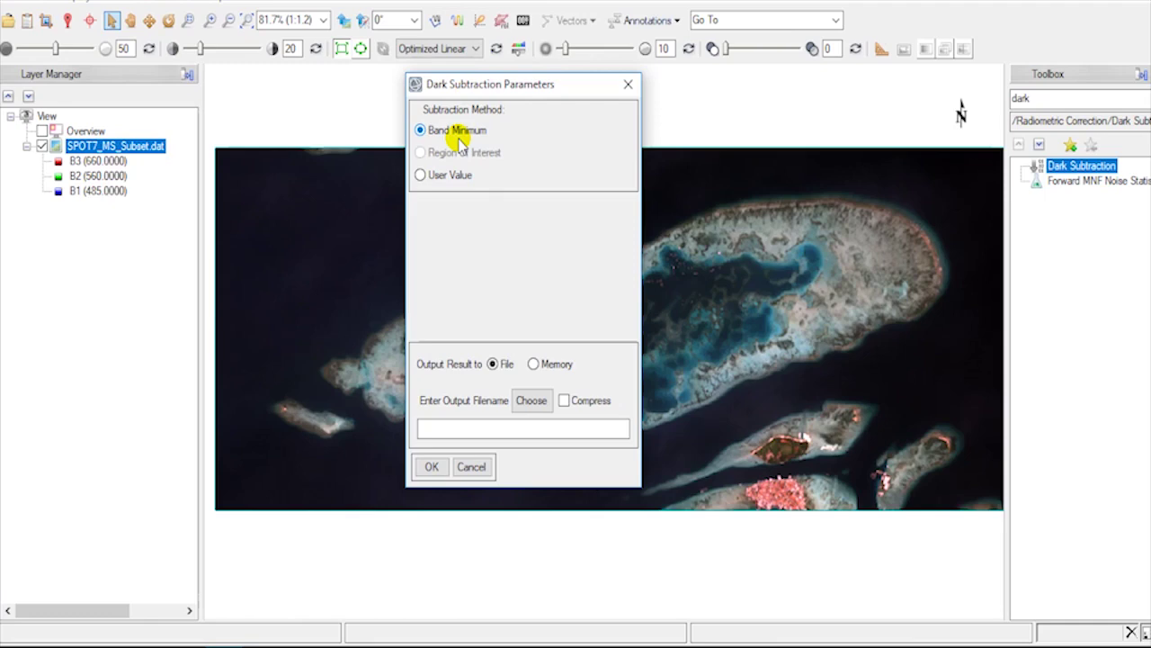
left_click(460, 176)
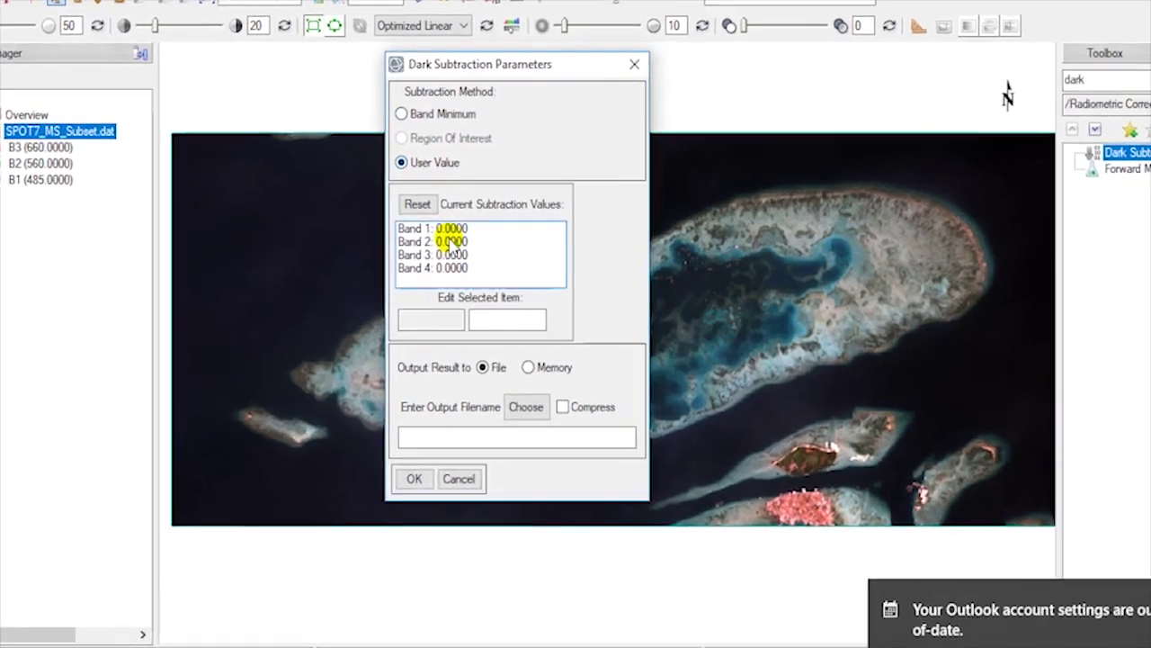
left_click(450, 230)
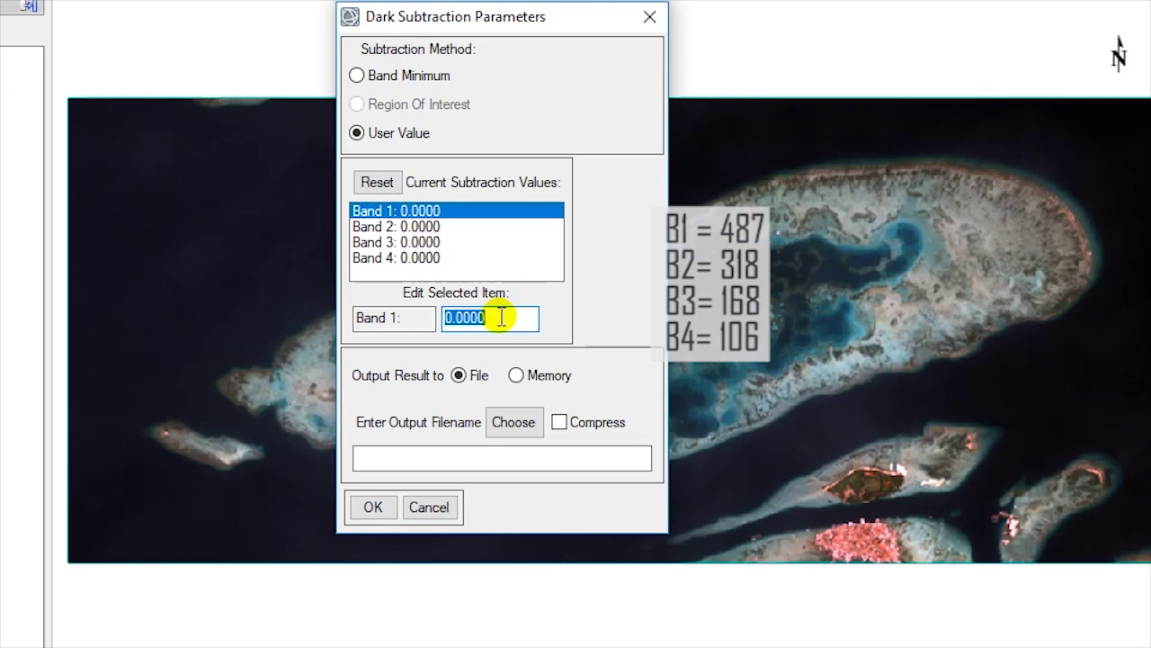
- Enter 487, 318, 168 and 106 as the Band 1–4 values in Edit Selected Item
type("487")
left_click(434, 228)
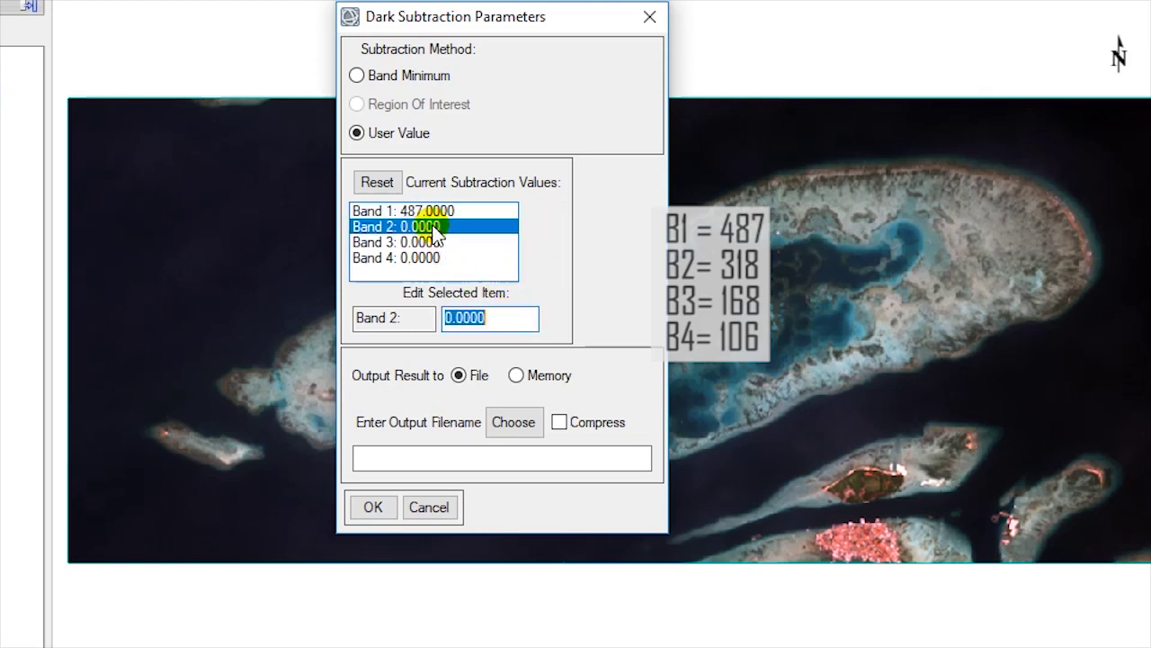
type("318")
key("Return")
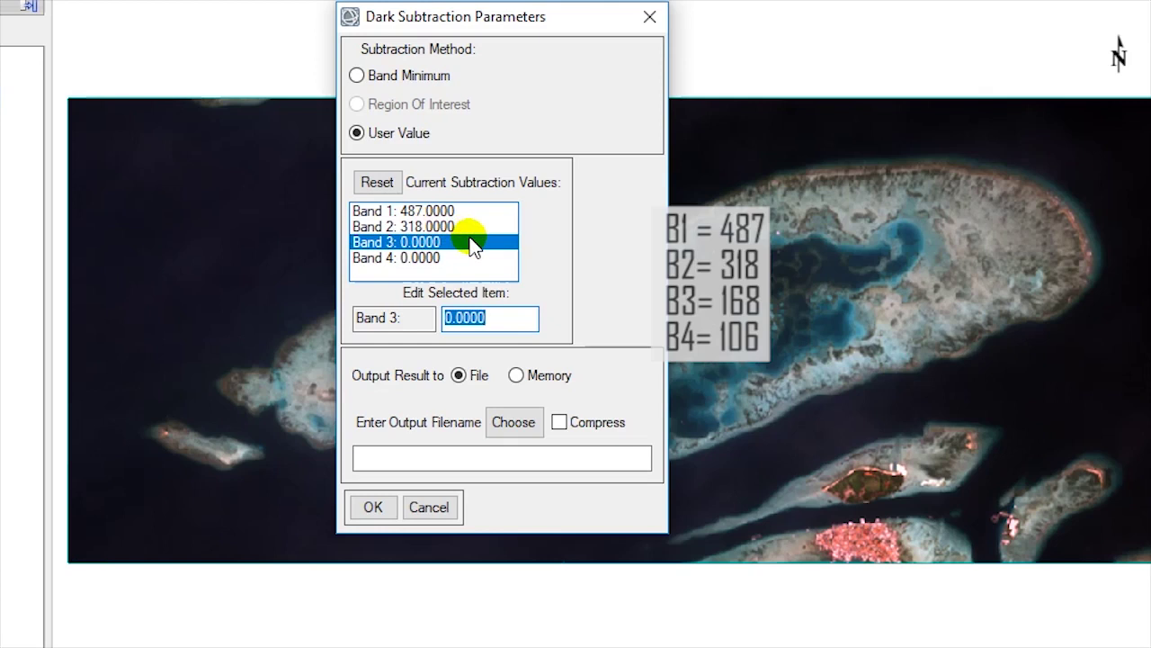
type("168")
key("Return")
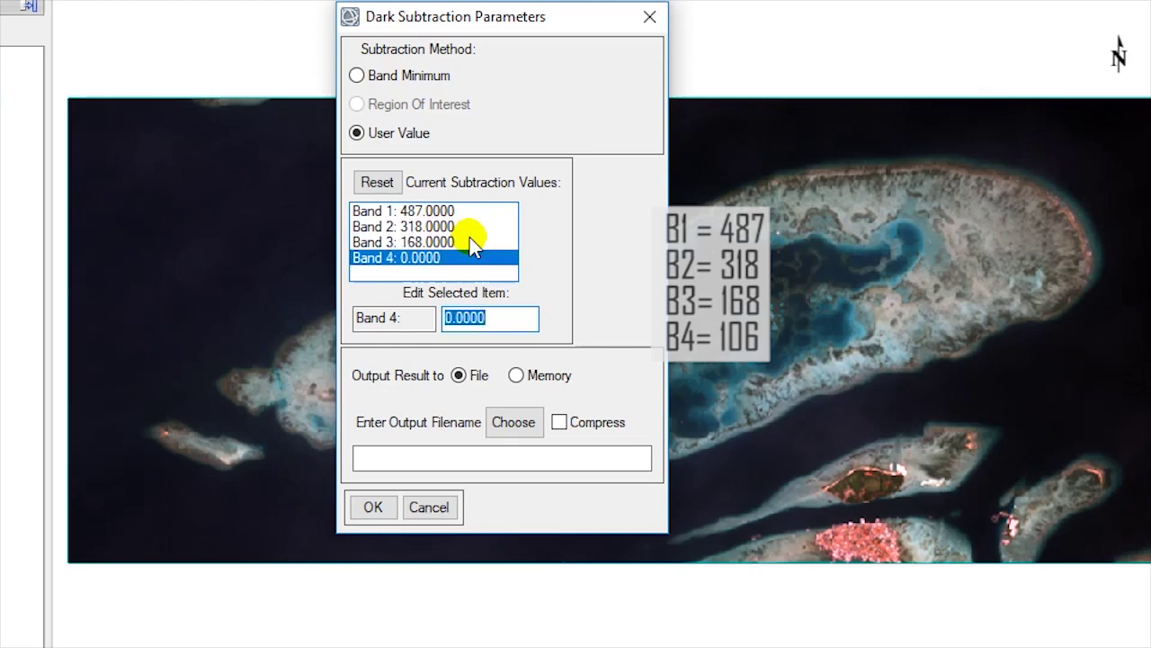
type("106")
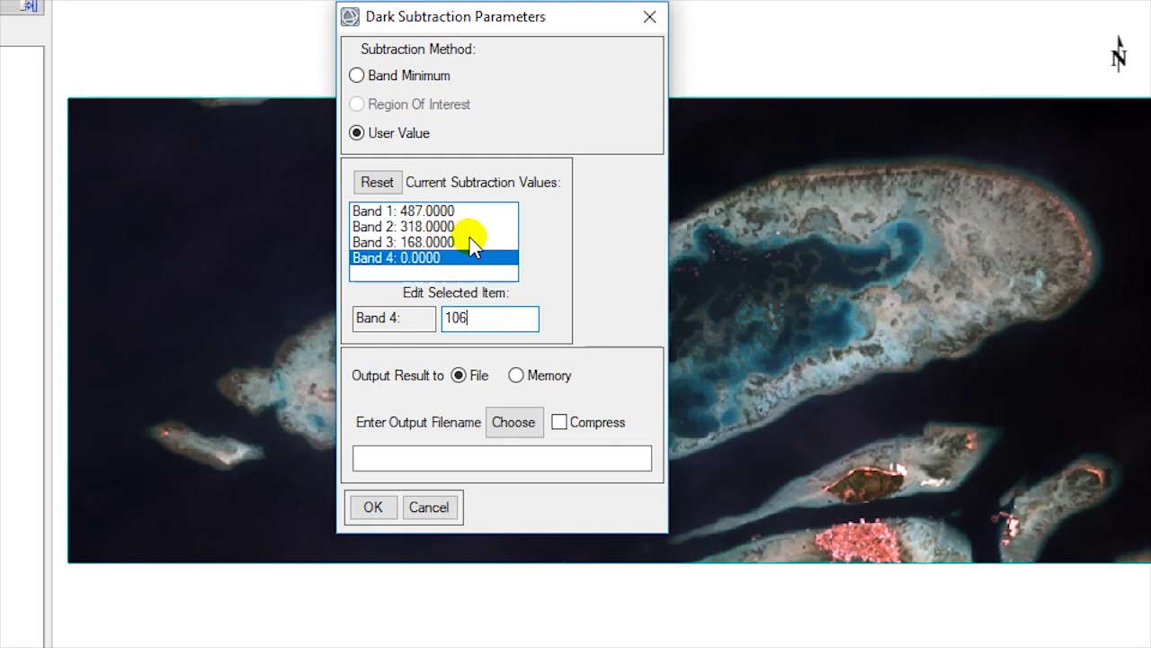
key("Return")
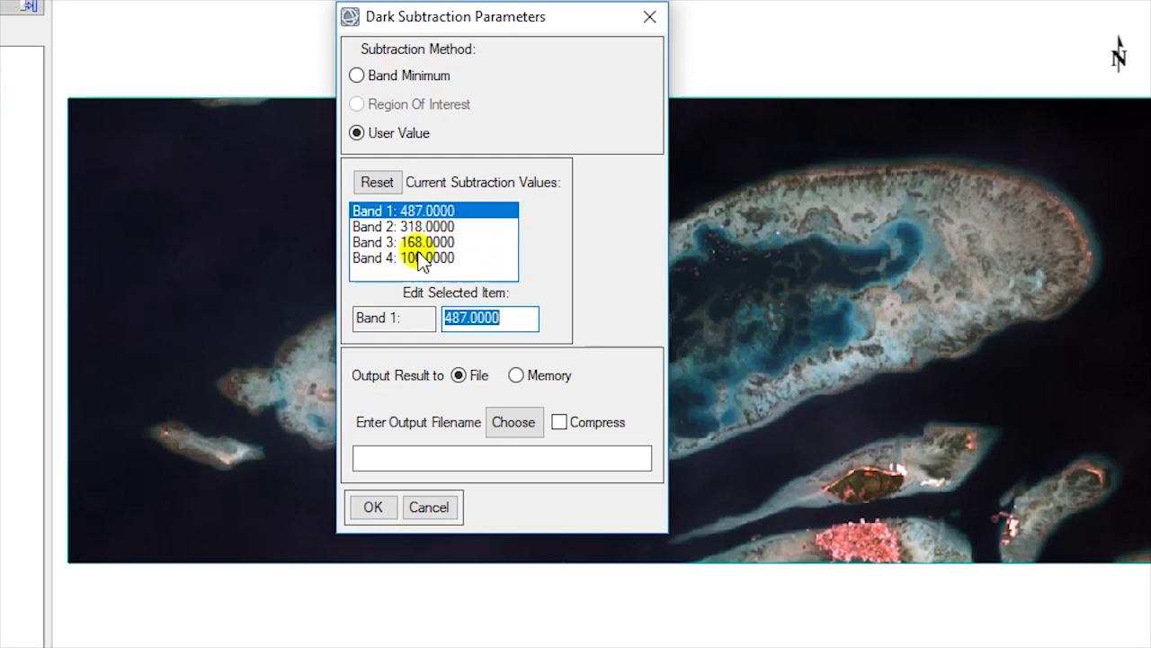
- Set the output file to Applied_DOS in Materi's New folder and run Dark Subtraction
left_click(521, 421)
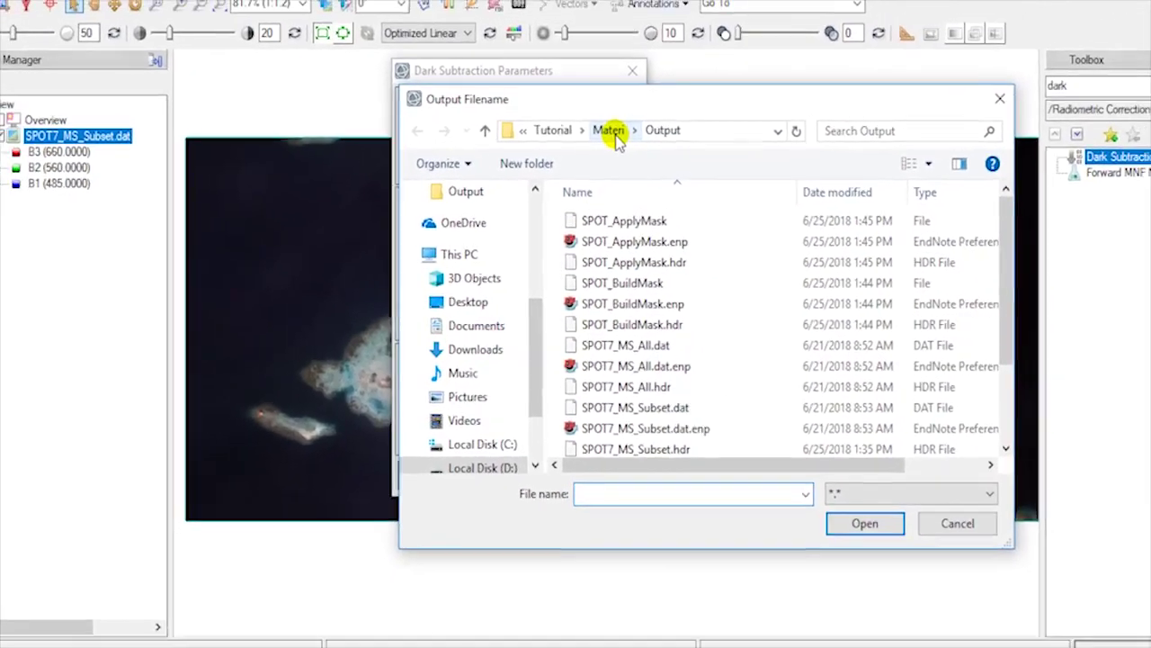
left_click(616, 96)
double_click(595, 225)
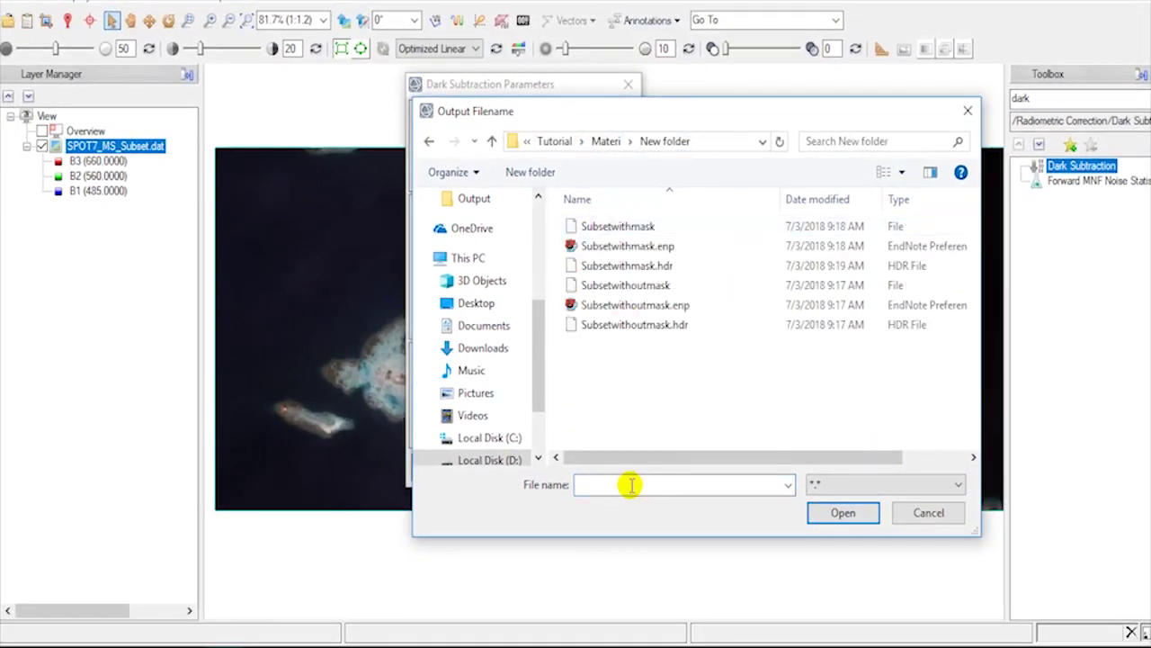
type("Applied_DO")
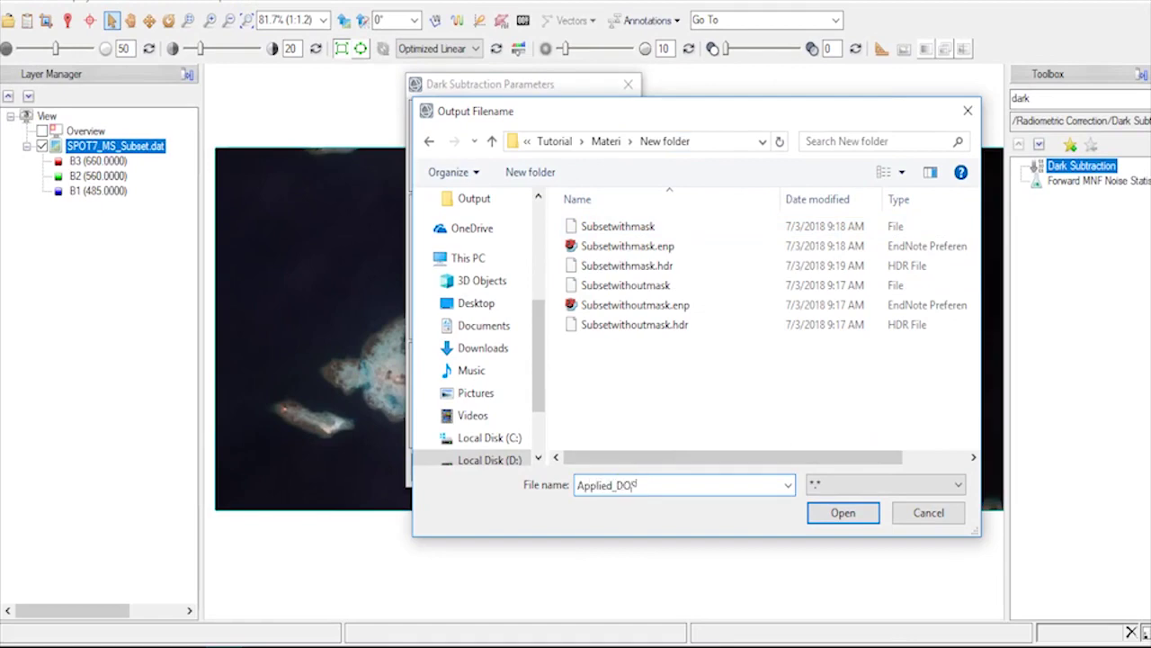
type("S")
left_click(817, 511)
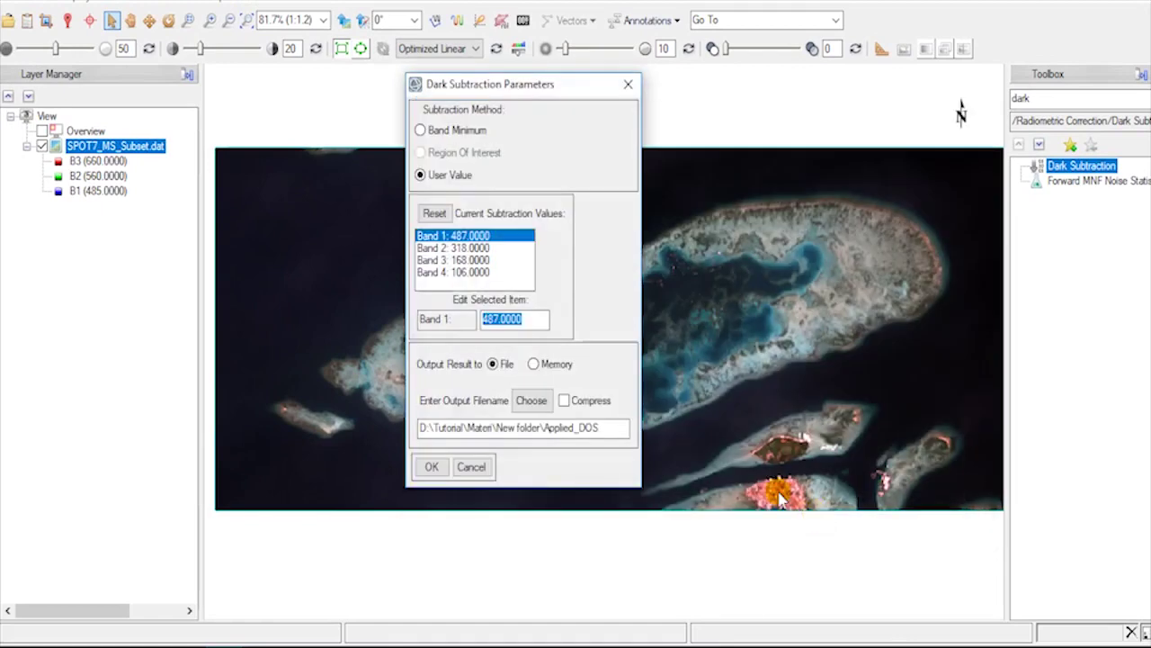
left_click(431, 466)
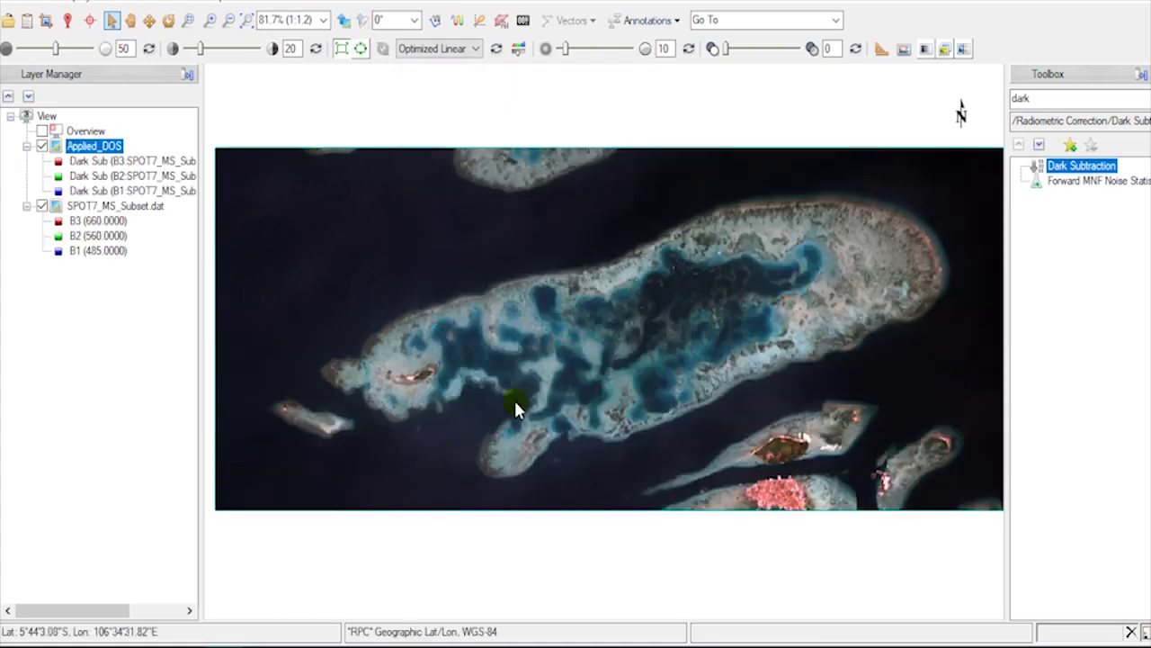
- Zoom the Applied_DOS view out, then in to about 317% on the reef
scroll(555, 324, "down", 2)
scroll(552, 321, "up", 2)
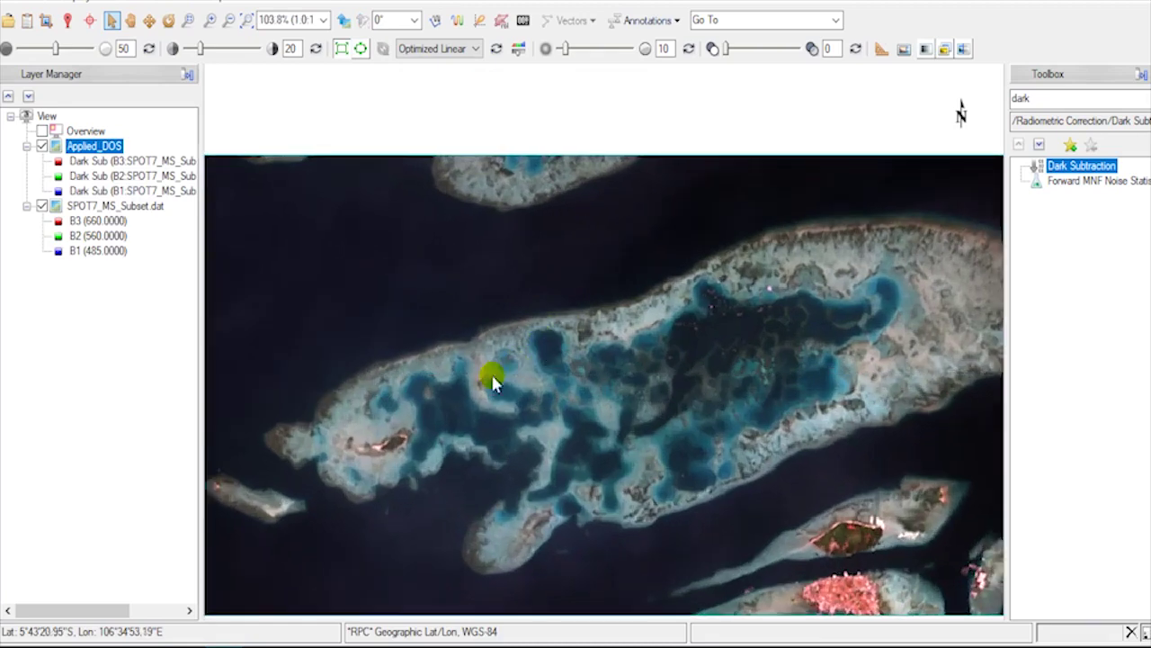
scroll(516, 362, "up", 1)
scroll(493, 355, "up", 2)
scroll(493, 357, "up", 2)
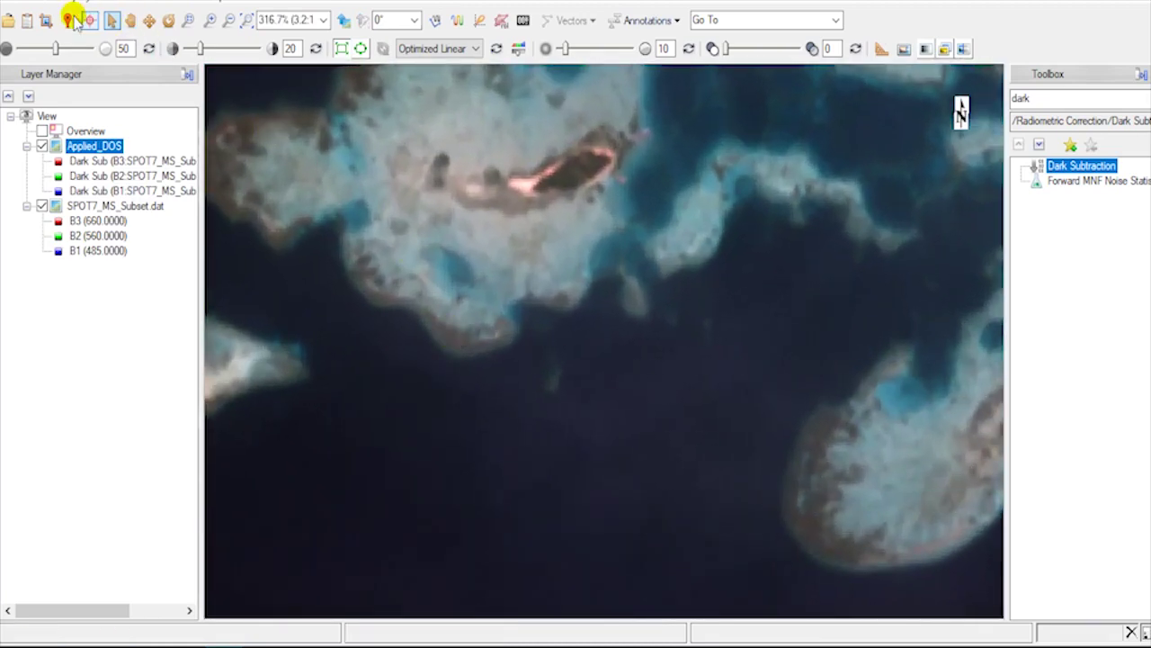
- Check Applied_DOS pixel values in the Cursor Value readout, then zoom back to 81.7%
left_click(68, 19)
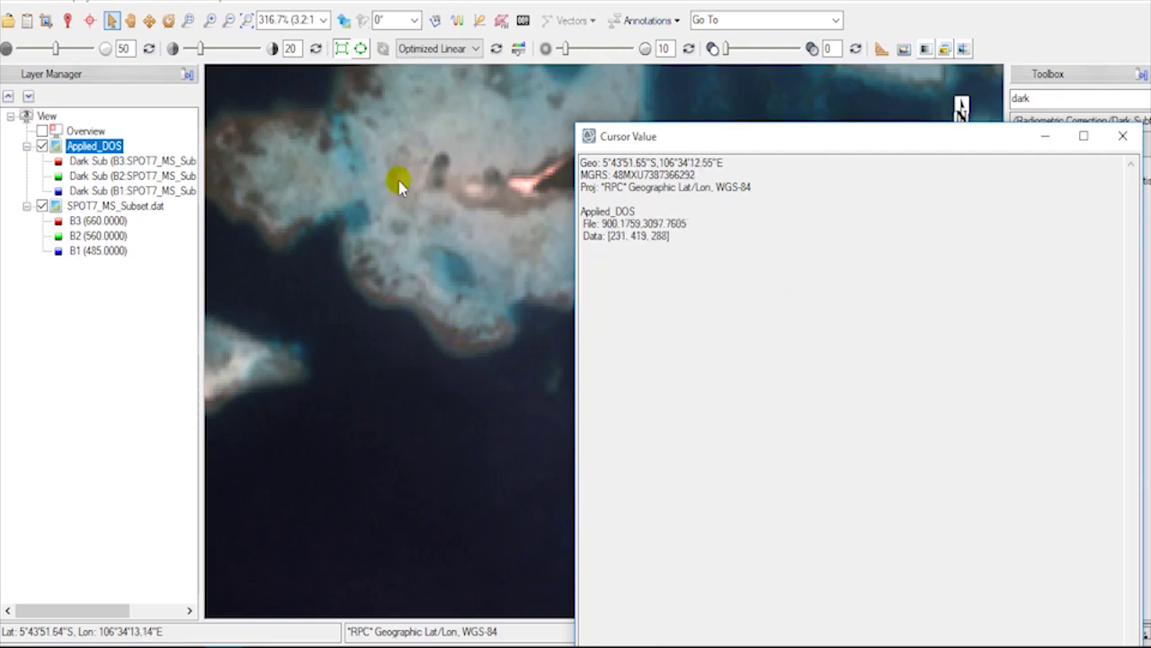
left_click(245, 20)
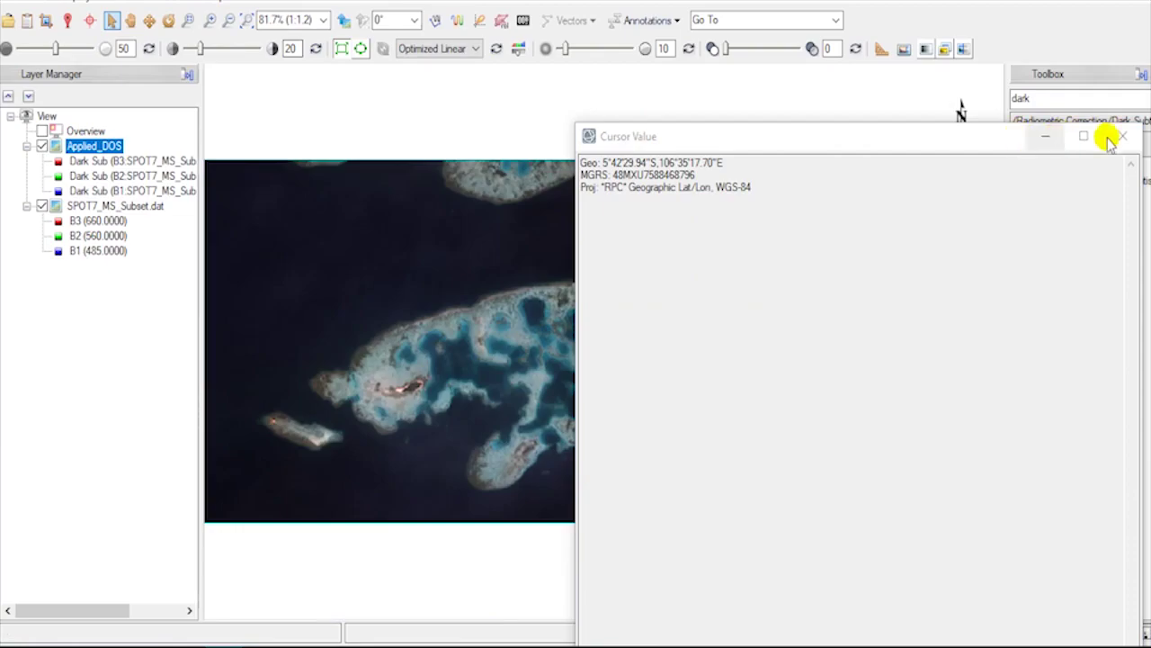